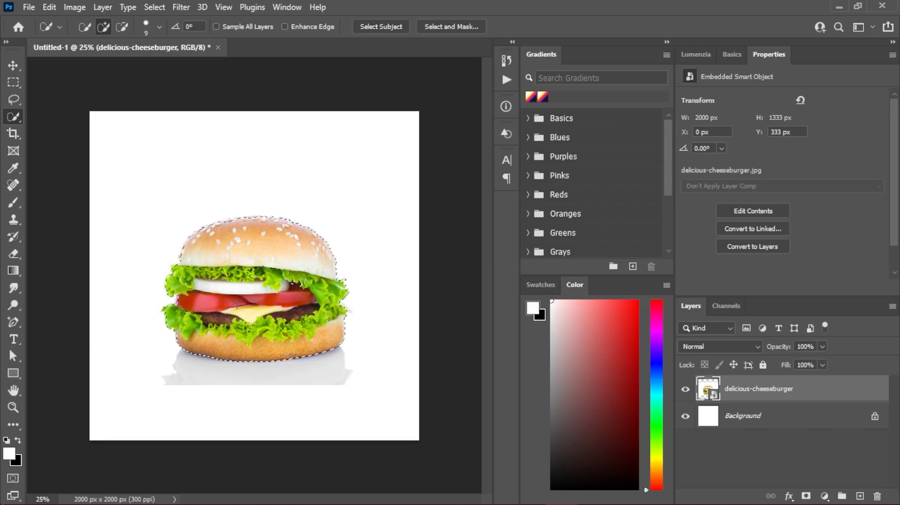
Step: Mask the burger layer with the active selection and move the cut-out slightly down the canvas
key("v")
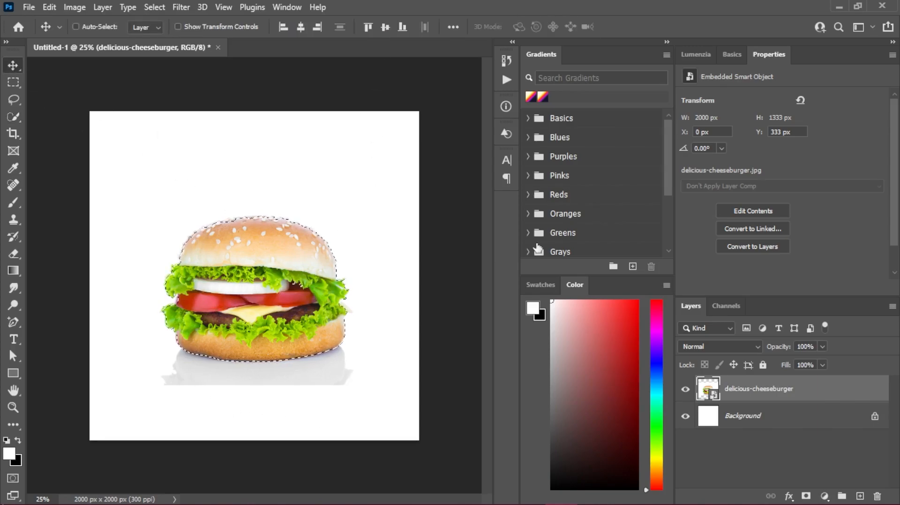
left_click(806, 496)
mouse_move(275, 324)
left_mouse_down()
mouse_move(262, 324)
mouse_move(275, 319)
mouse_move(274, 339)
left_mouse_up()
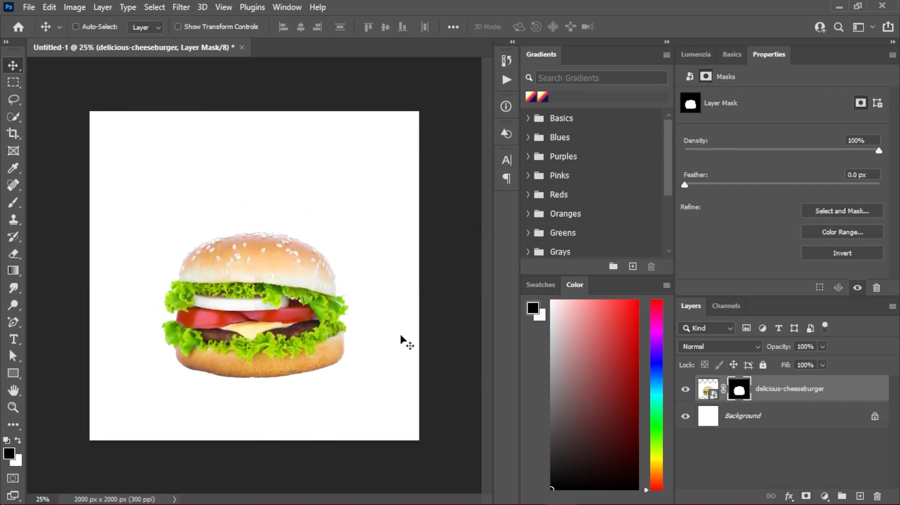
Step: Create a layer beneath the burger and paint a soft black shadow under the bun with a flattened brush of about 853 px
left_click(859, 496, "ctrl")
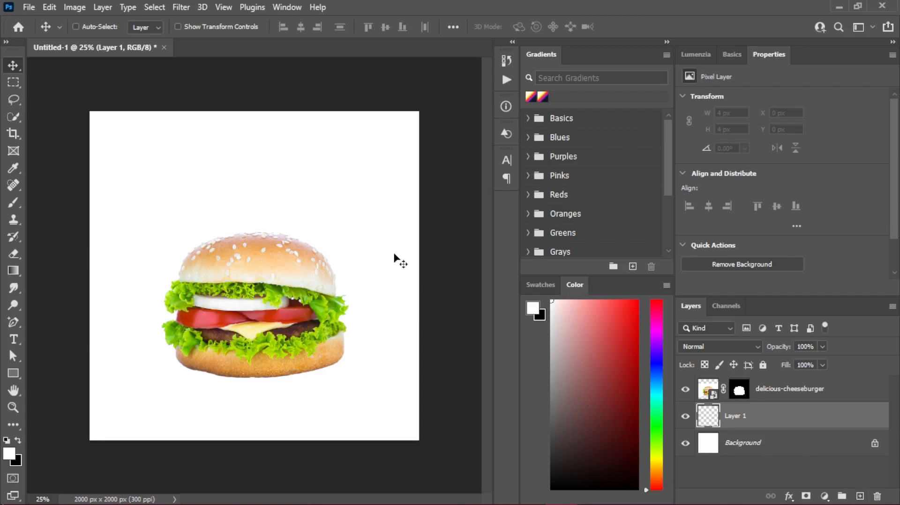
left_click(13, 202)
left_click(94, 27)
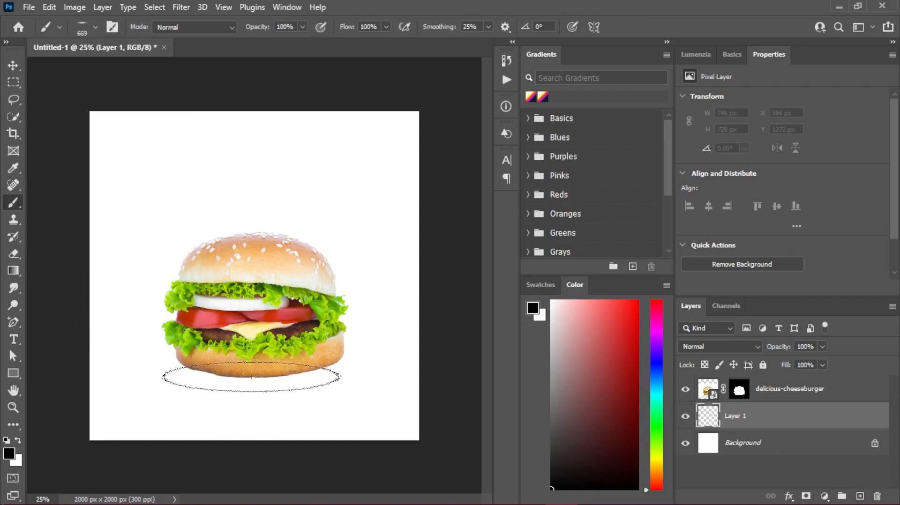
left_click_drag(245, 380, 273, 390)
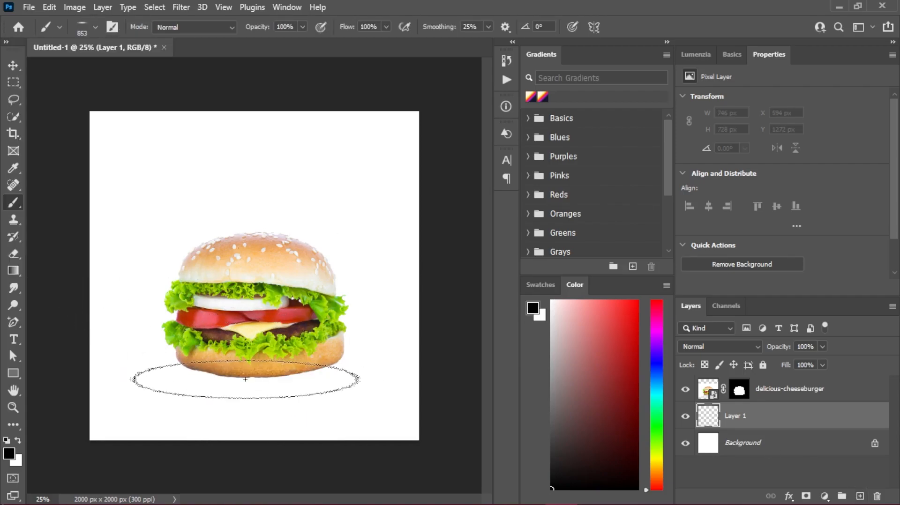
left_click(245, 380)
Step: Stretch the shadow to about 144% of its width with its height unchanged and centre it under the burger
key("v")
key("ctrl+t")
left_click_drag(368, 377, 346, 376)
left_click_drag(102, 378, 77, 375)
left_click_drag(324, 378, 318, 382)
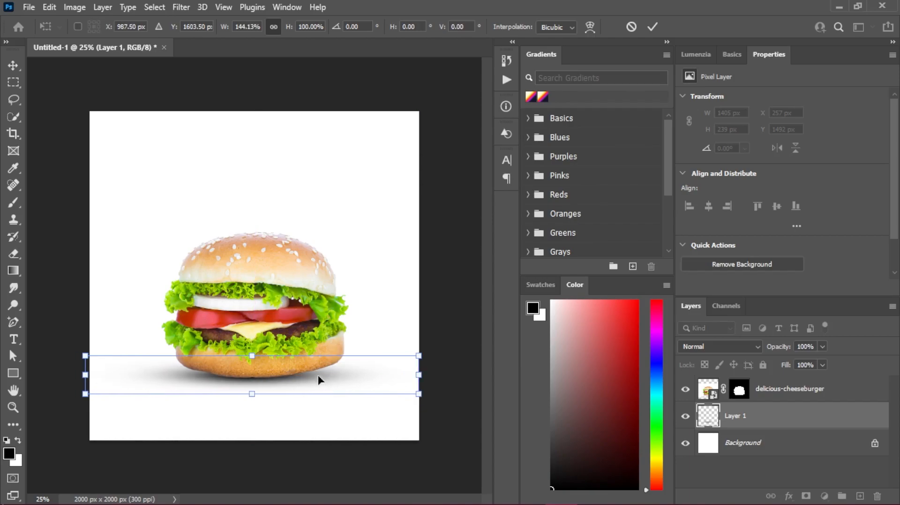
left_click(653, 26)
scroll(221, 377, "up", 1)
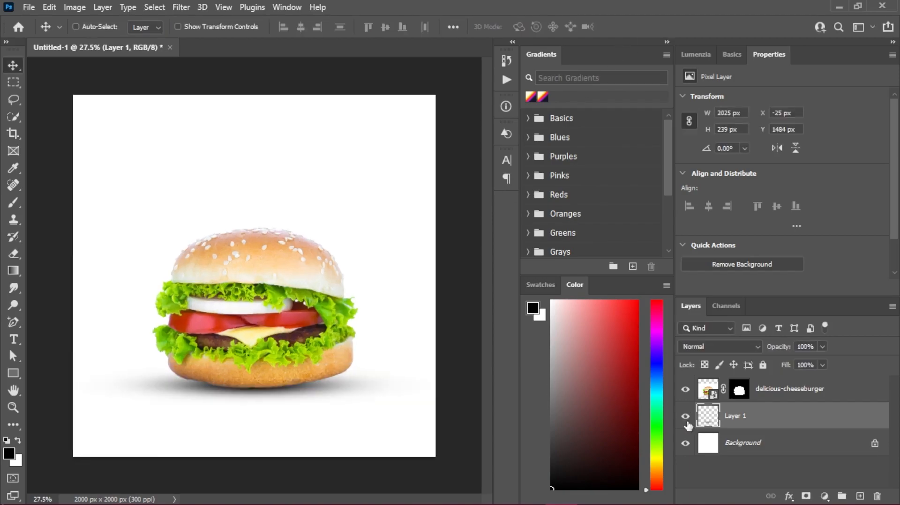
Step: Combine the burger layer and its shadow layer into a single smart object
left_click(834, 396, "shift")
right_click(803, 415)
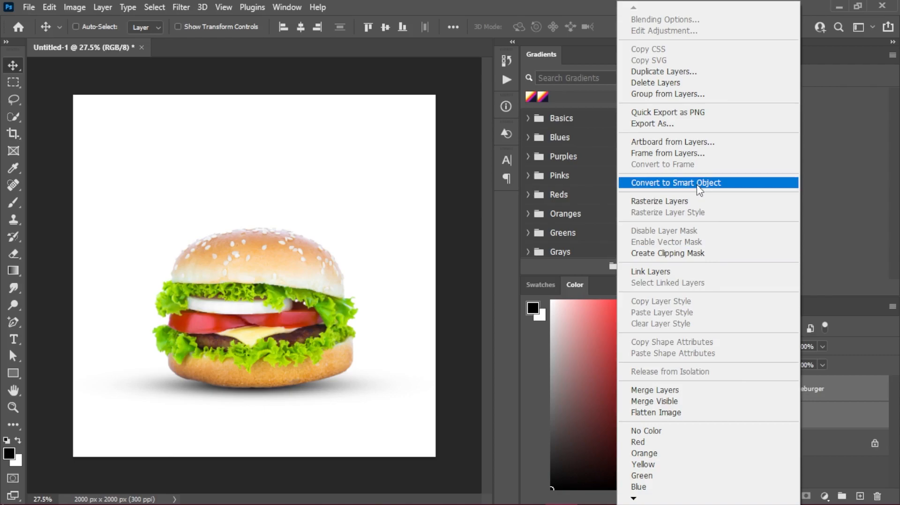
left_click(666, 183)
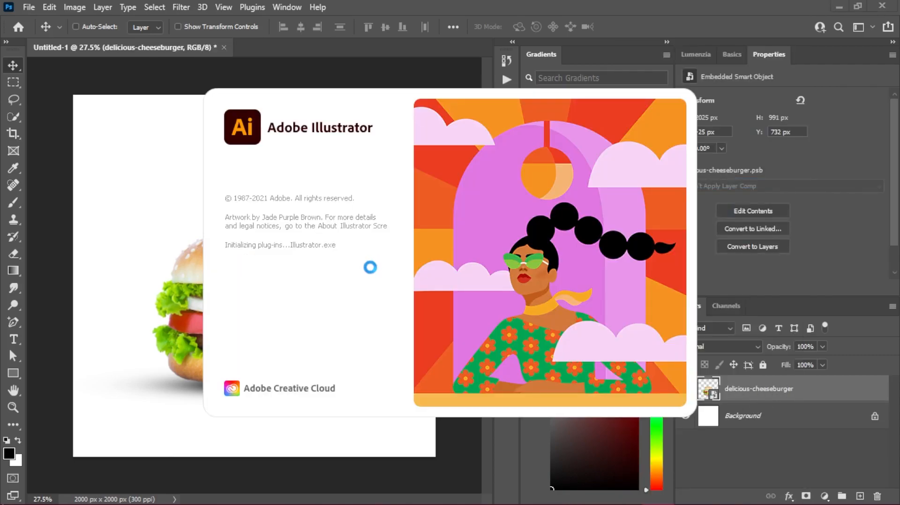
Step: Switch to Illustrator and copy the two-band brush stroke in the middle of 4783114.ai, beside the large solid circle
left_click(363, 288)
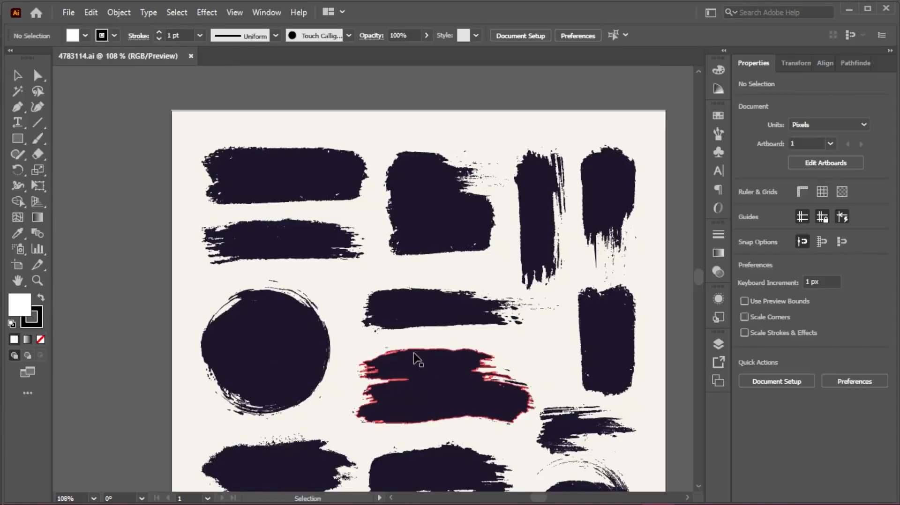
left_click_drag(486, 342, 443, 269)
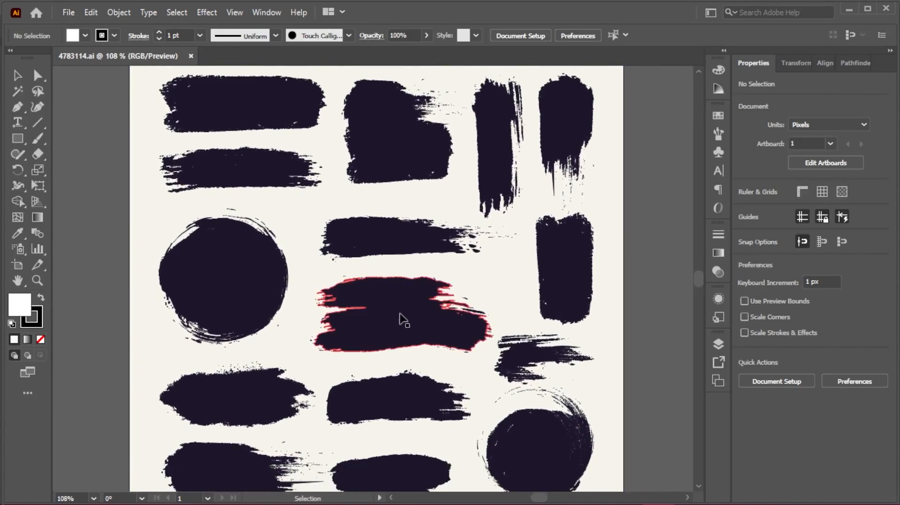
left_click(422, 319)
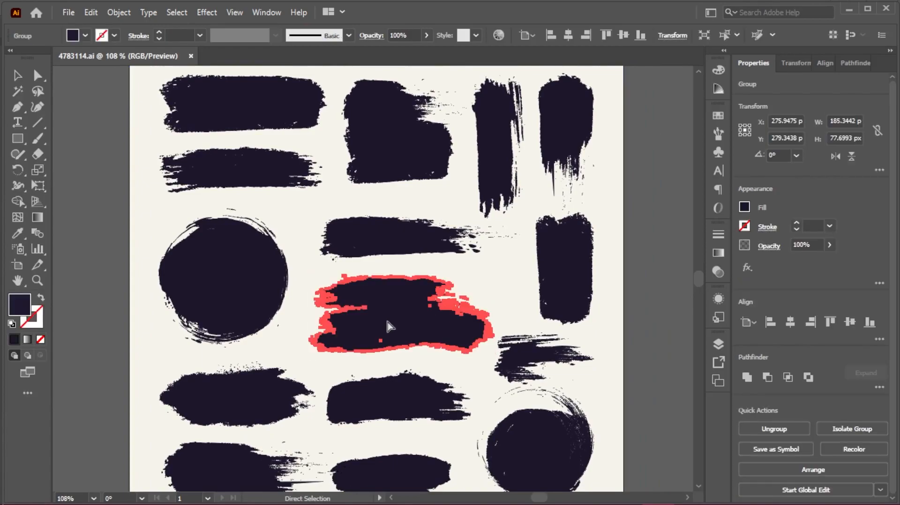
key("ctrl+c")
Step: Switch to Photoshop, paste the brush stroke as a smart object and place it behind the burger
left_click(564, 495)
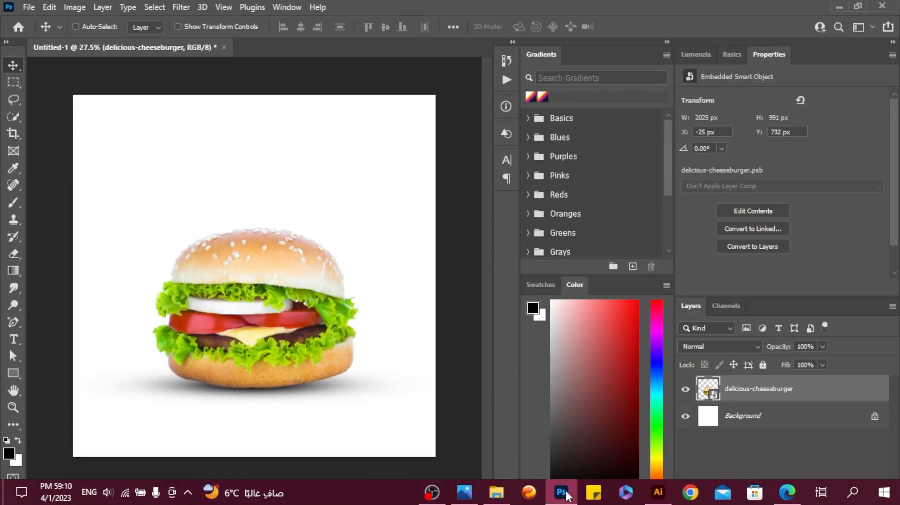
key("ctrl+v")
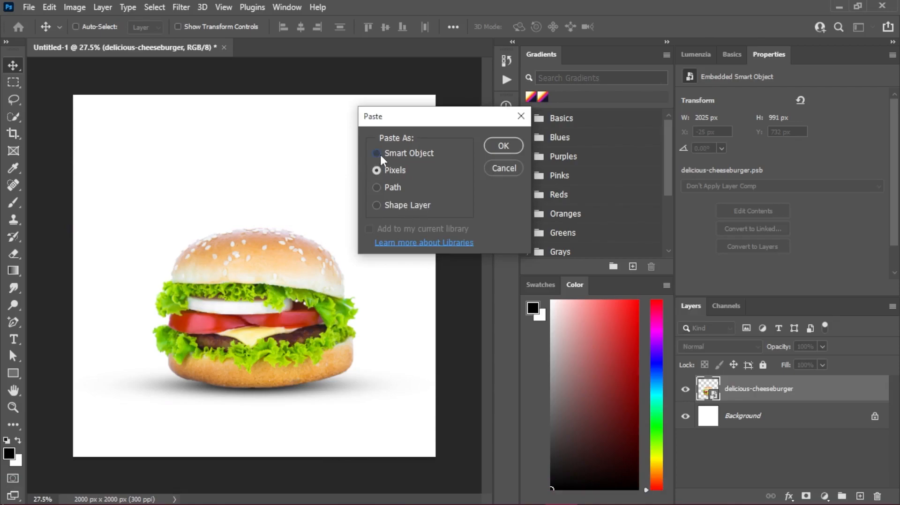
left_click(380, 155)
left_click(504, 146)
mouse_move(322, 305)
left_mouse_down()
mouse_move(406, 360)
mouse_move(337, 330)
mouse_move(342, 311)
left_mouse_up()
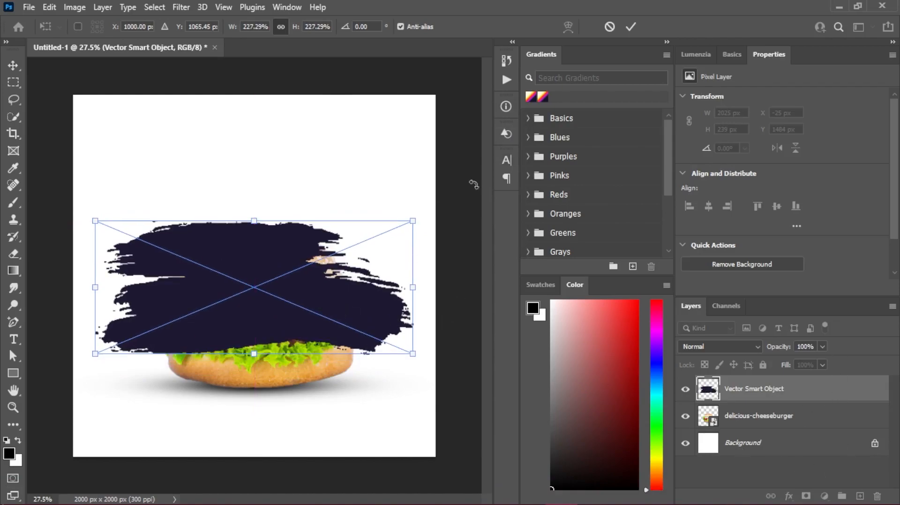
left_click(636, 31)
left_click_drag(831, 398, 837, 429)
left_click_drag(367, 308, 380, 305)
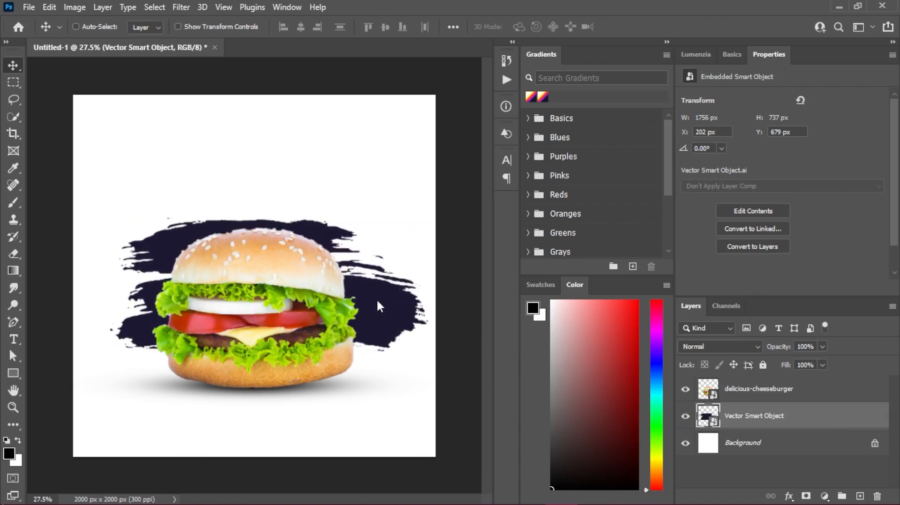
Step: Apply a yellow Color Overlay at 100% opacity to the brush stroke layer
double_click(828, 414)
left_click(396, 245)
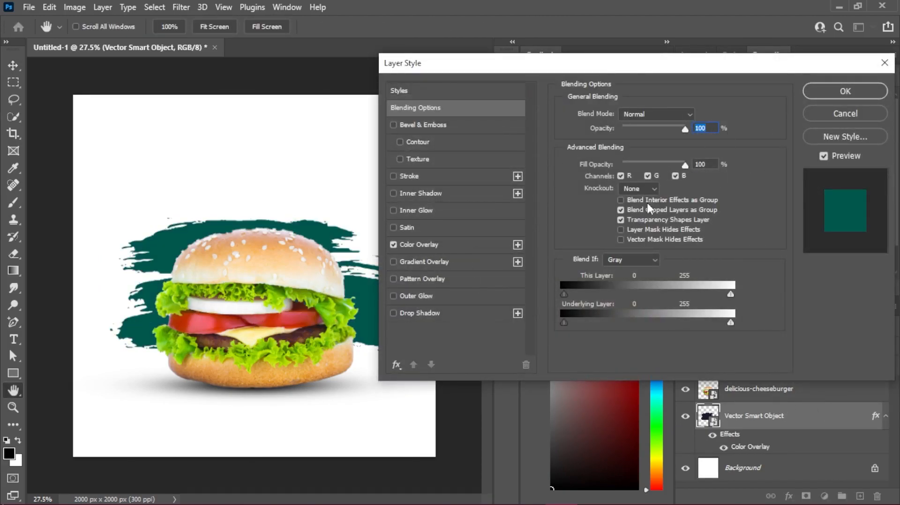
left_click(408, 245)
left_click(697, 115)
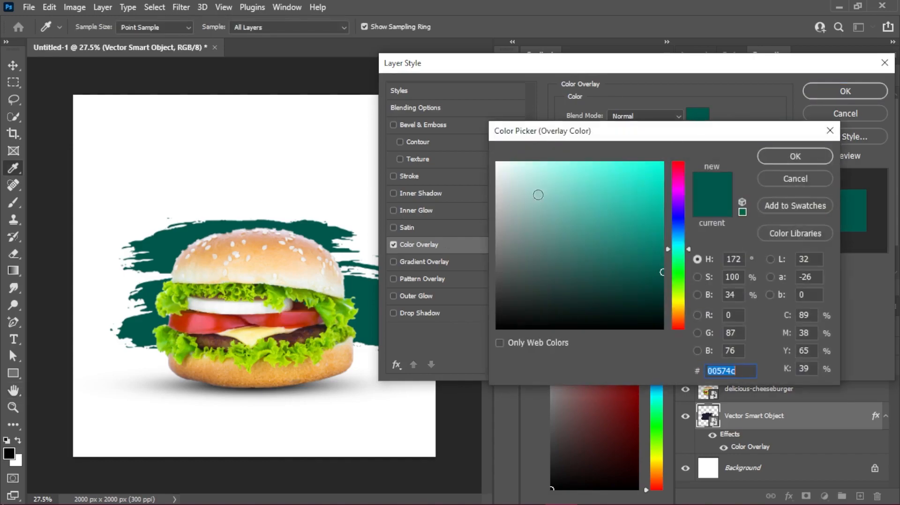
left_click(258, 331)
left_click_drag(604, 168, 641, 168)
left_click(796, 156)
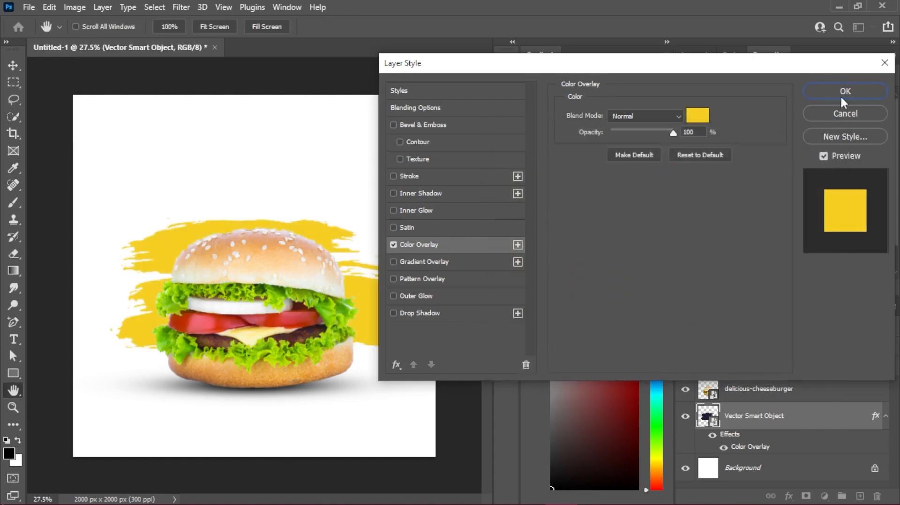
left_click(842, 92)
Step: Duplicate the yellow brush stroke, squash the copy to about 529 px high and place it behind the burger's lower half
mouse_move(341, 312)
left_mouse_down()
mouse_move(346, 422)
mouse_move(342, 382)
left_mouse_up()
key("ctrl+j")
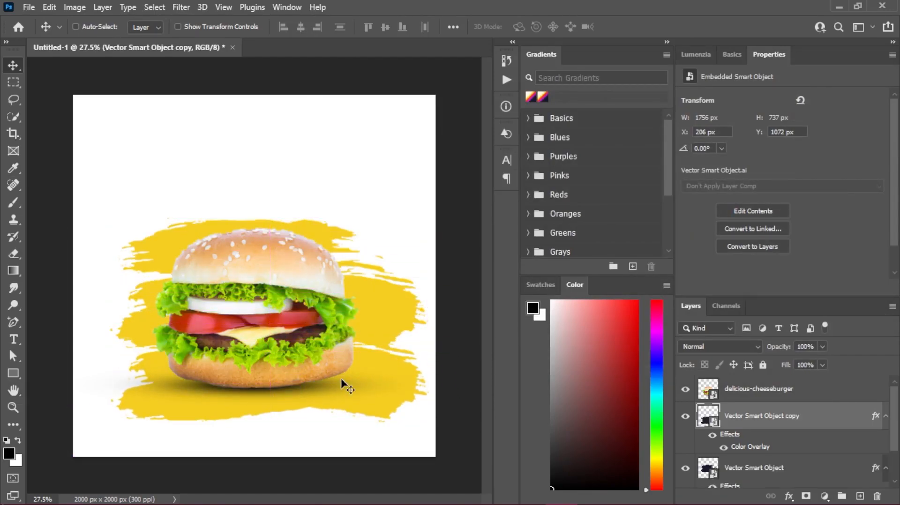
key("ctrl+t")
left_click_drag(270, 419, 268, 396)
mouse_move(269, 290)
left_mouse_down()
mouse_move(271, 359)
mouse_move(272, 303)
left_mouse_up()
key("Return")
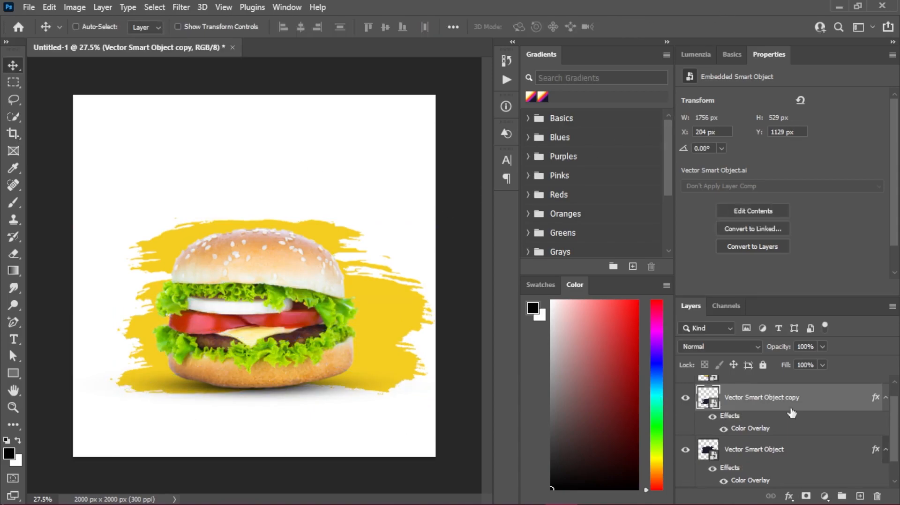
Step: Shift both yellow brush strokes slightly together behind the burger and convert them into one smart object
left_click(813, 451, "shift")
mouse_move(384, 340)
left_mouse_down()
mouse_move(375, 348)
mouse_move(378, 338)
left_mouse_up()
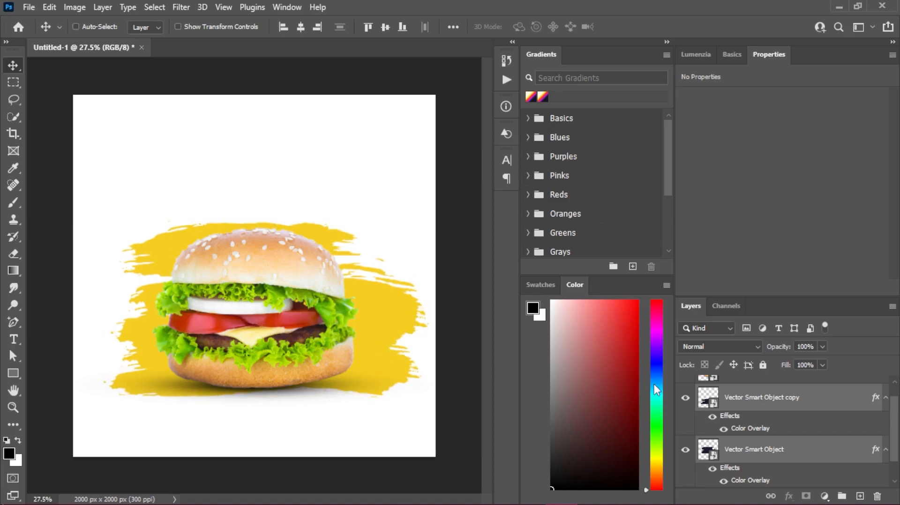
right_click(838, 425)
left_click(727, 144)
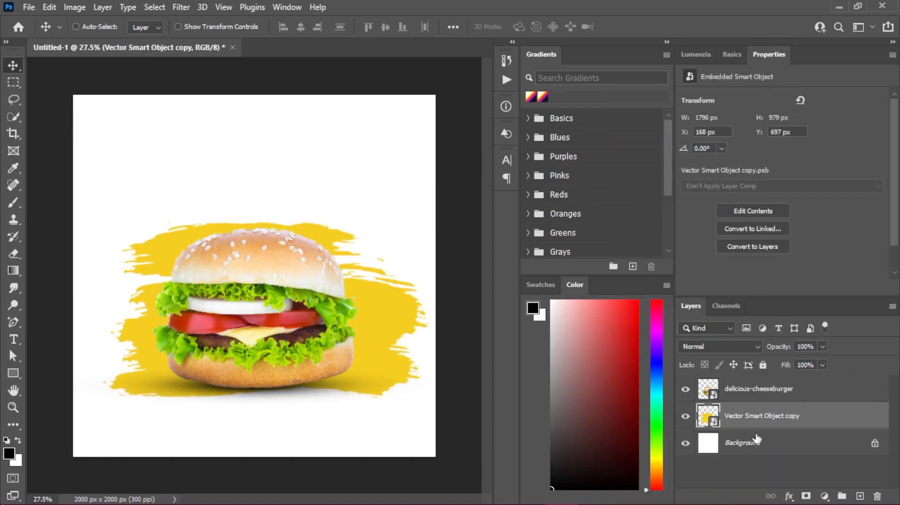
key("t")
left_click(216, 147)
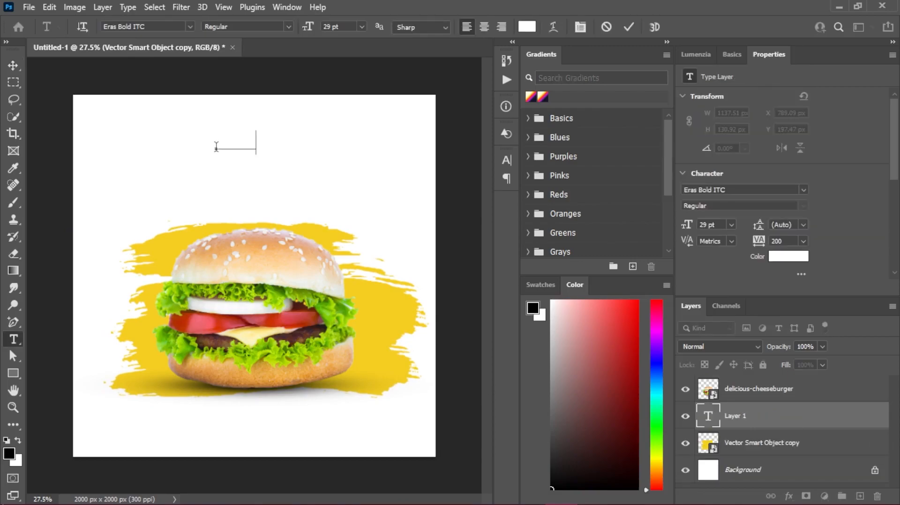
left_click(606, 27)
Step: Add a new layer above the burger and set the Type tool to Franklin Gothic Heavy at 16 pt
left_click(811, 392)
left_click(859, 496)
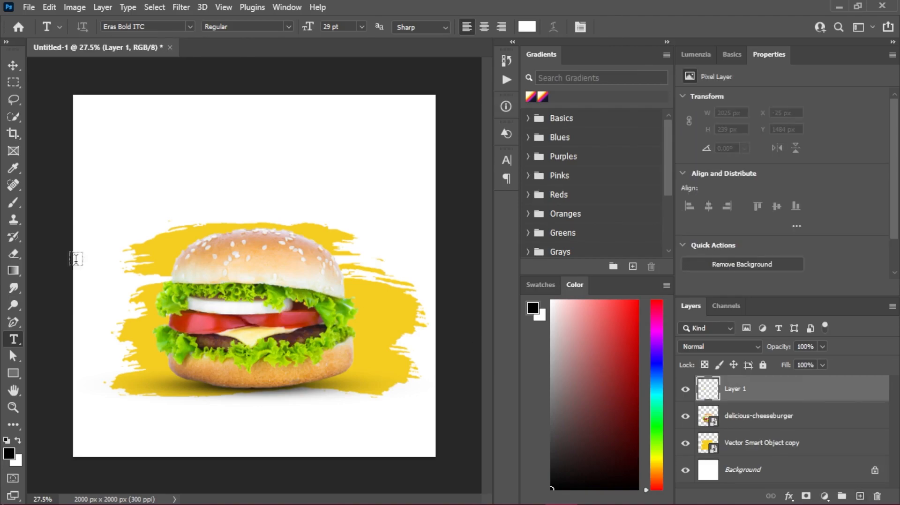
left_click(190, 27)
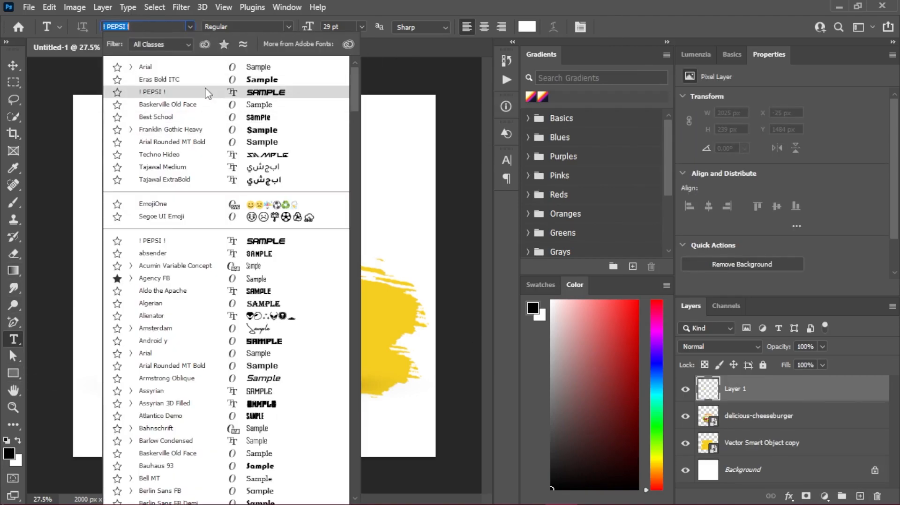
left_click(203, 115)
left_click(361, 27)
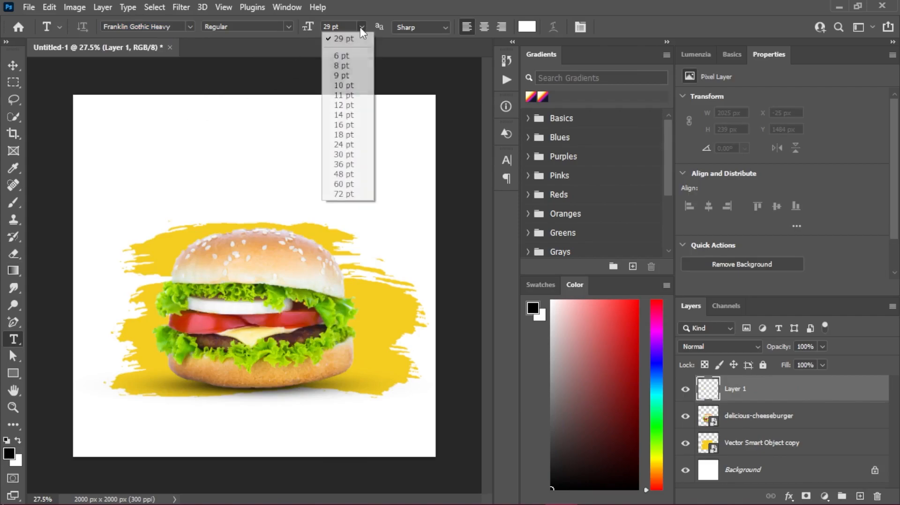
left_click(342, 105)
Step: Add the black text "DELICIOUS" in the empty area above the burger
left_click(204, 167)
type("D")
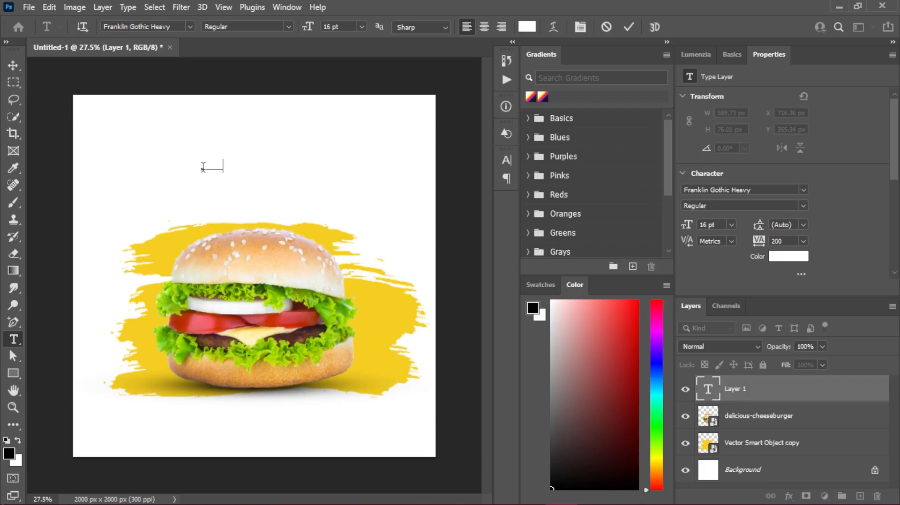
left_click(788, 256)
left_click(682, 325)
left_click(804, 157)
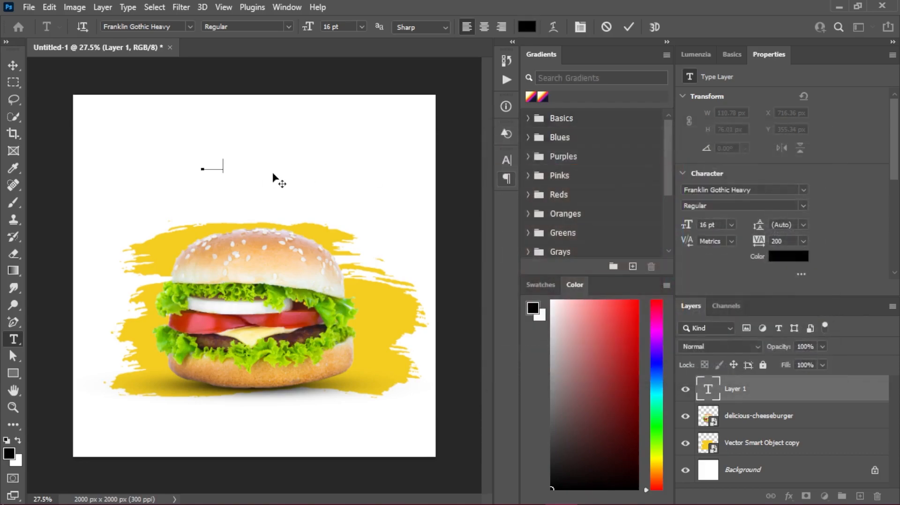
left_click(527, 27)
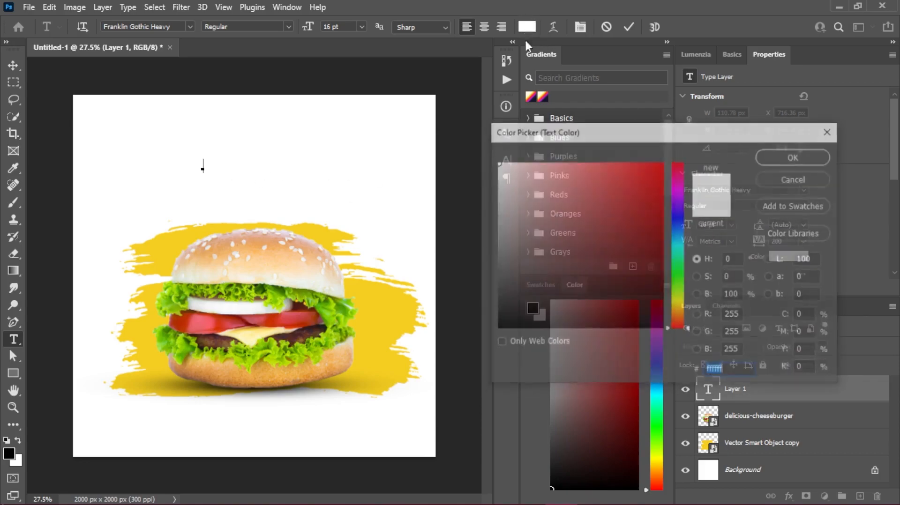
left_click(778, 157)
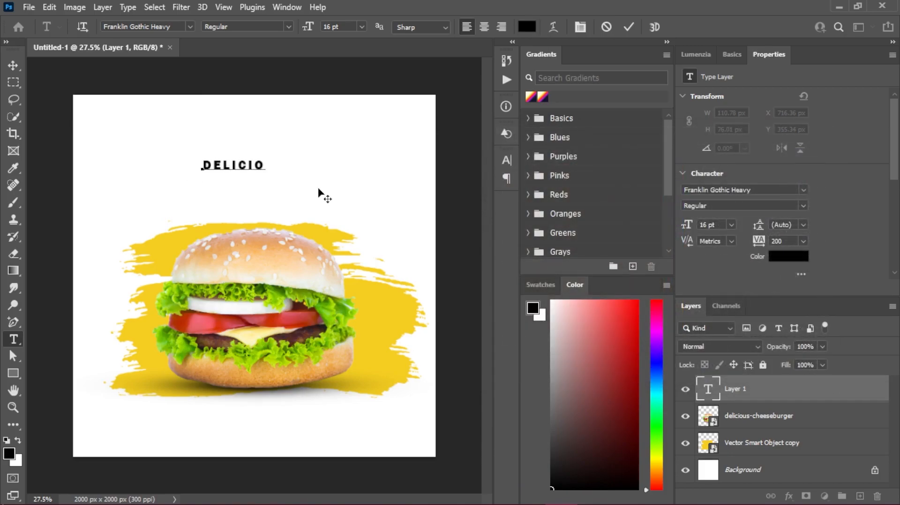
type("S")
left_click(628, 27)
Step: Scale the DELICIOUS text to about 382% and centre it across the upper part of the canvas
key("ctrl+t")
left_click_drag(285, 177, 296, 151)
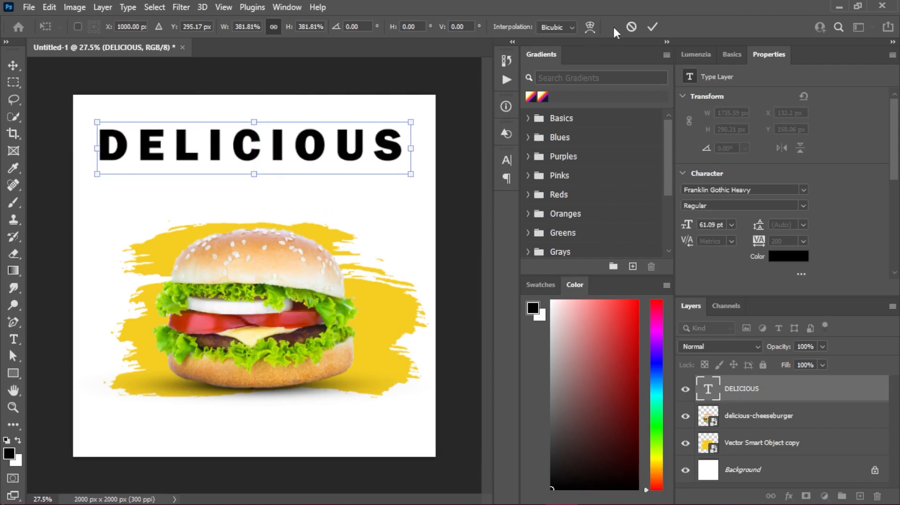
left_click(653, 27)
Step: Change the font of the DELICIOUS text to Candy Beans
left_click(804, 190)
scroll(810, 260, "down", 10)
scroll(811, 260, "up", 2)
key("Return")
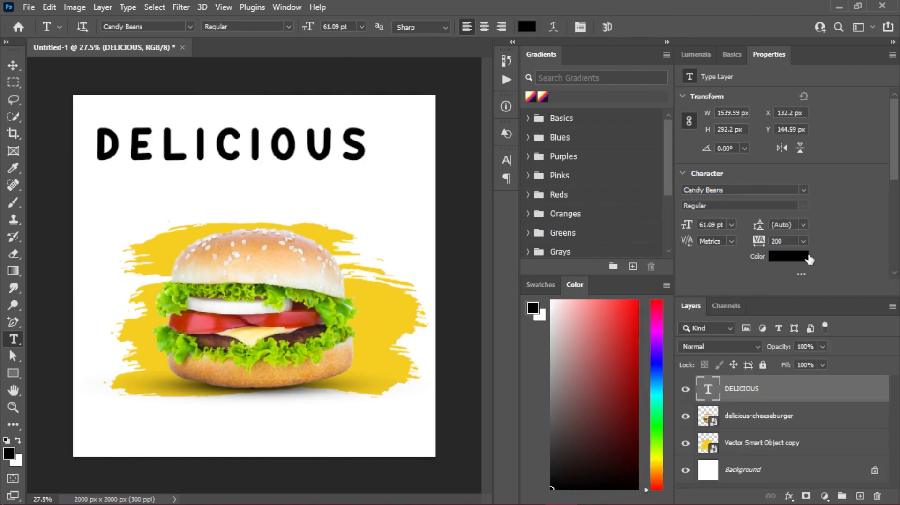
Step: Enlarge the DELICIOUS text slightly to about 66 pt and recentre it above the burger
key("v")
left_click_drag(270, 138, 294, 135)
left_click_drag(308, 194, 308, 195)
key("ctrl+t")
left_click_drag(403, 144, 411, 145)
left_click_drag(354, 147, 354, 153)
left_click(652, 26)
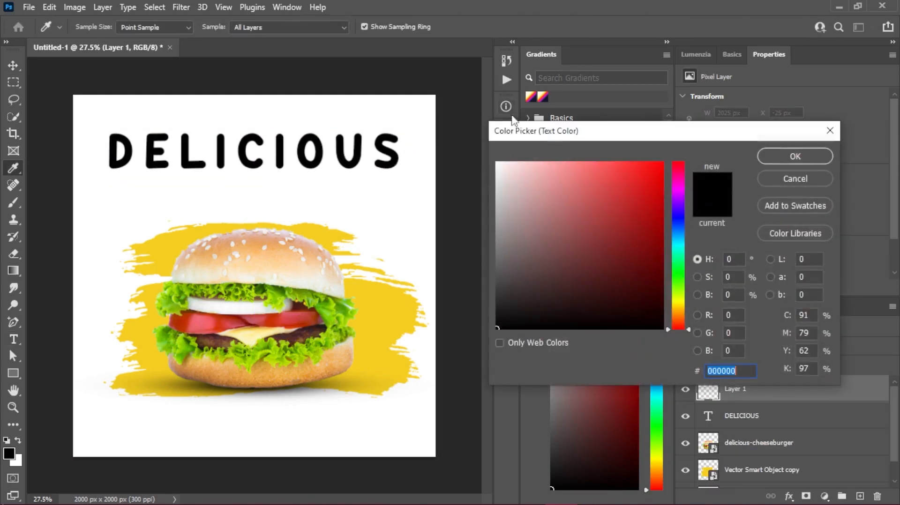
Step: Add the red 16 pt text "FOOD-THIS WEEKEND ONLY" between the DELICIOUS headline and the burger
left_click(634, 192)
left_click(652, 175)
key("Return")
left_click(362, 27)
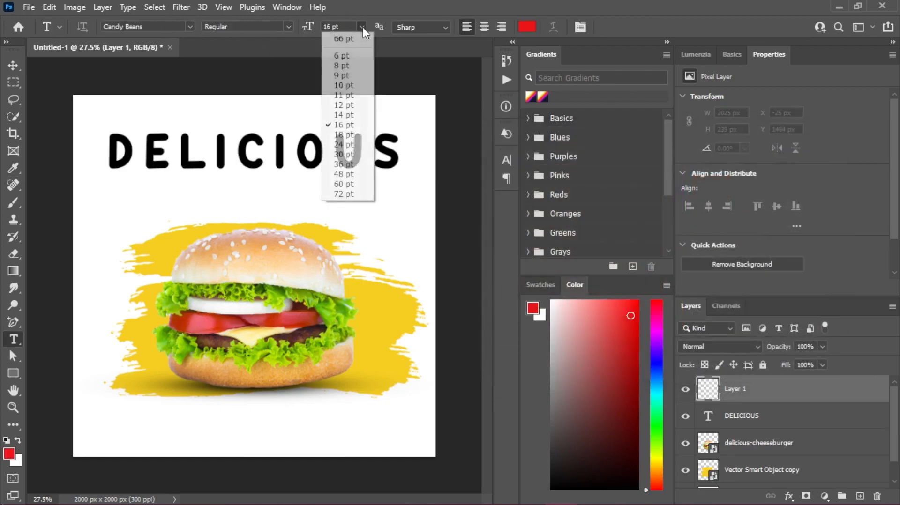
left_click(350, 126)
left_click(155, 203)
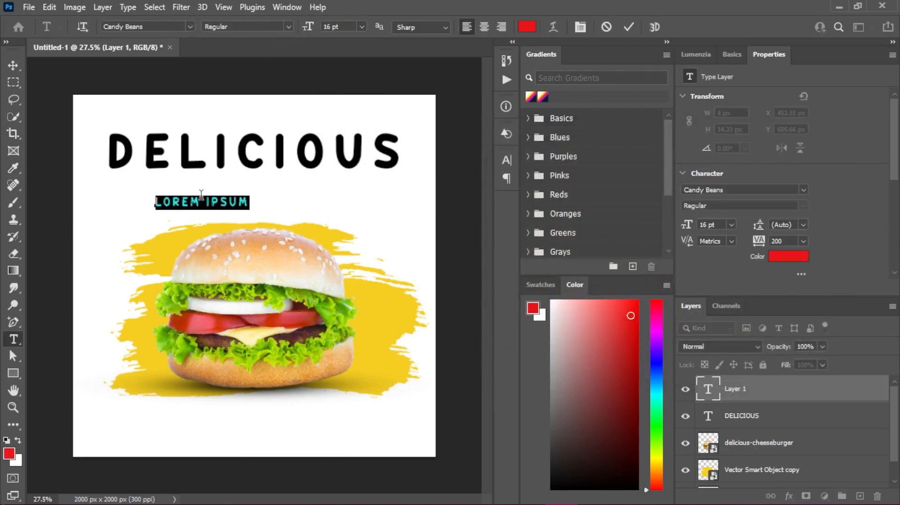
type("FOOD-THIS WEEKEND ONLY")
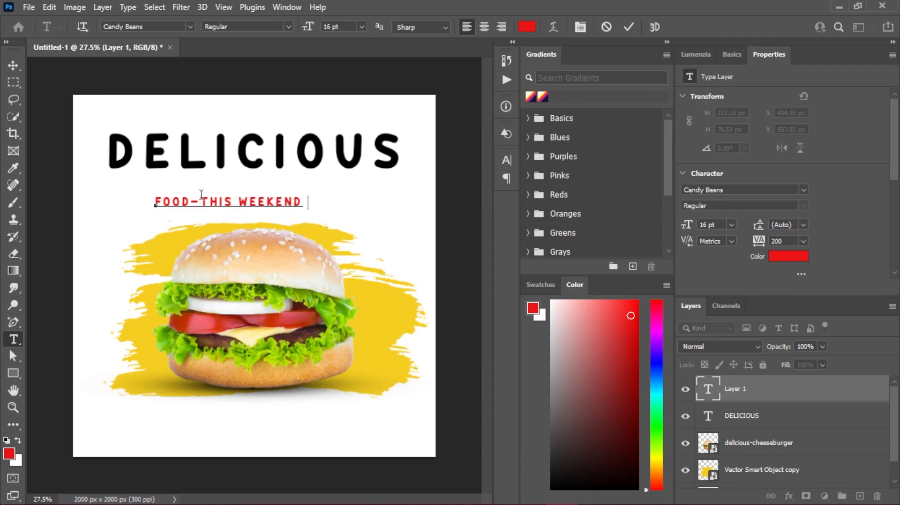
left_click(621, 29)
left_click(11, 67)
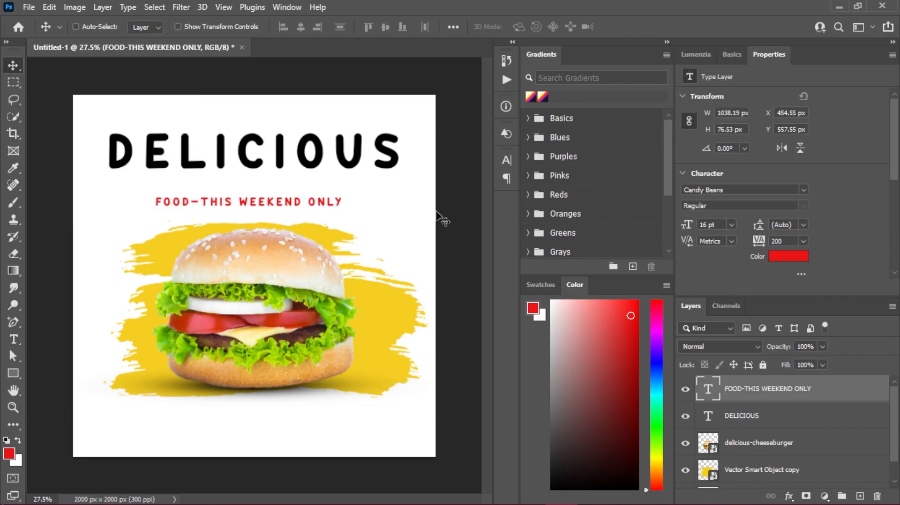
Step: Change the font of the FOOD-THIS WEEKEND ONLY text to Franklin Gothic Heavy
left_click(803, 190)
key("Up")
key("Up")
key("Up")
key("Up")
key("Up")
key("Up")
key("Up")
key("Up")
key("Up")
key("Up")
key("Up")
key("Up")
key("Up")
key("Up")
key("Up")
key("Up")
key("Up")
key("Up")
key("Up")
key("Up")
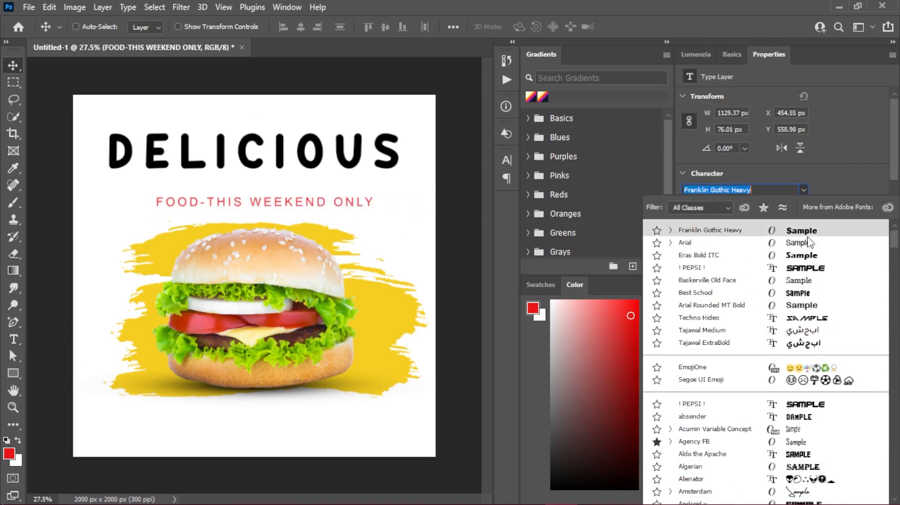
left_click(809, 231)
Step: Scale the FOOD-THIS WEEKEND ONLY text to about 124% and centre it directly under the DELICIOUS headline
key("ctrl+t")
left_click_drag(368, 212, 336, 191)
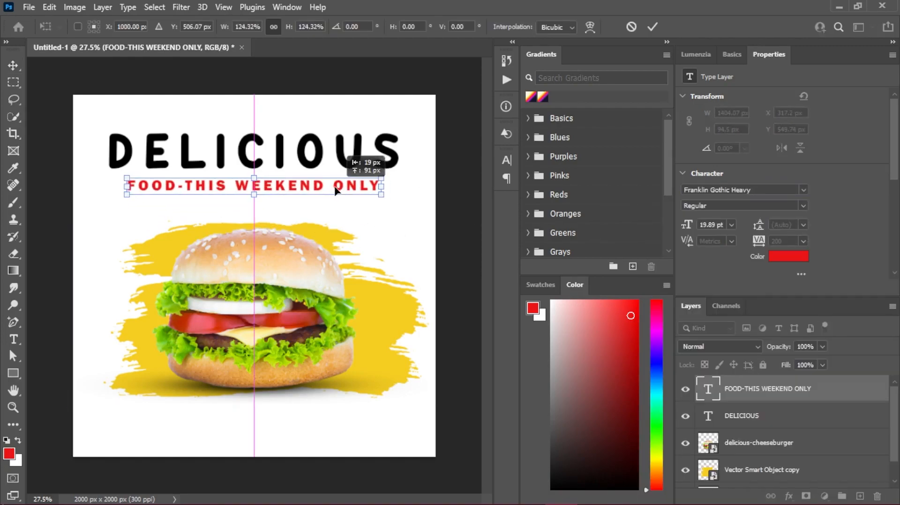
left_click(652, 26)
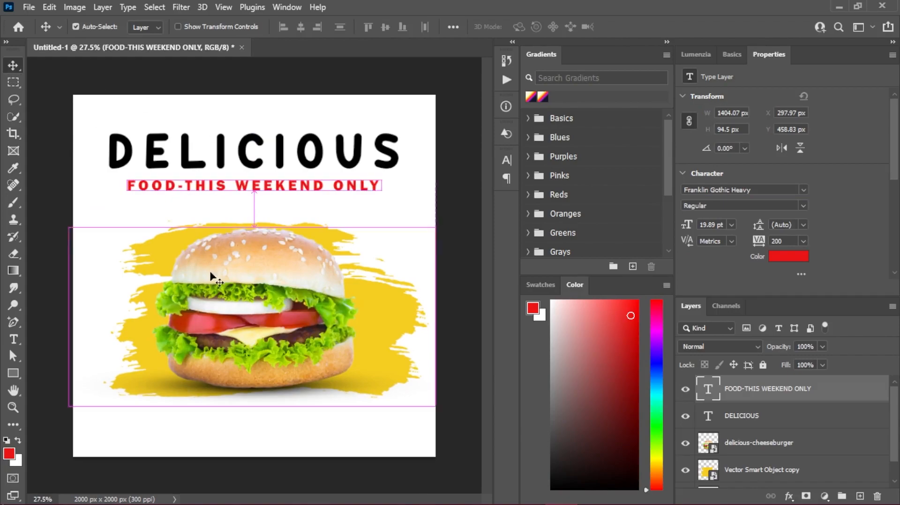
Step: Paste the curly black arrow as a smart object, scaled to about 30%, rotated about -65° and placed beside the bun's upper left
key("ctrl+v")
left_click(493, 146)
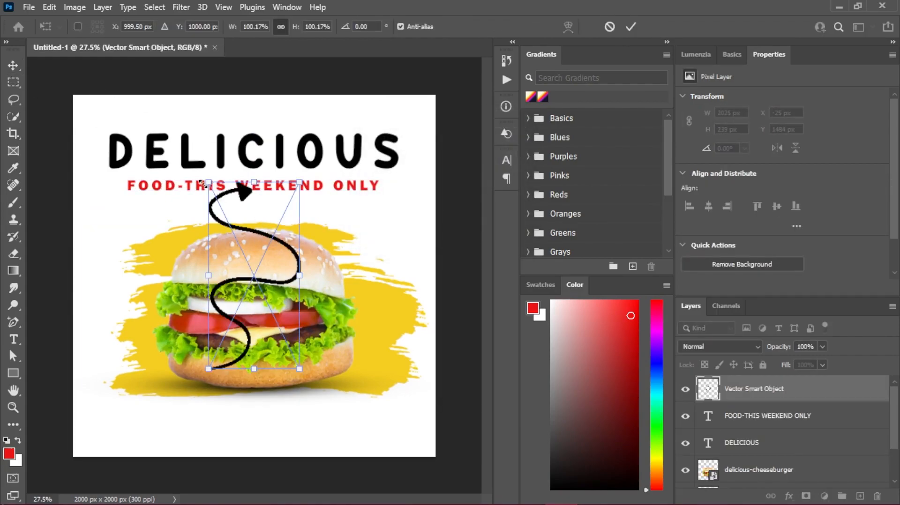
left_click_drag(225, 157, 142, 276)
mouse_move(188, 197)
left_mouse_down()
mouse_move(230, 253)
mouse_move(132, 213)
mouse_move(153, 231)
mouse_move(147, 248)
left_mouse_up()
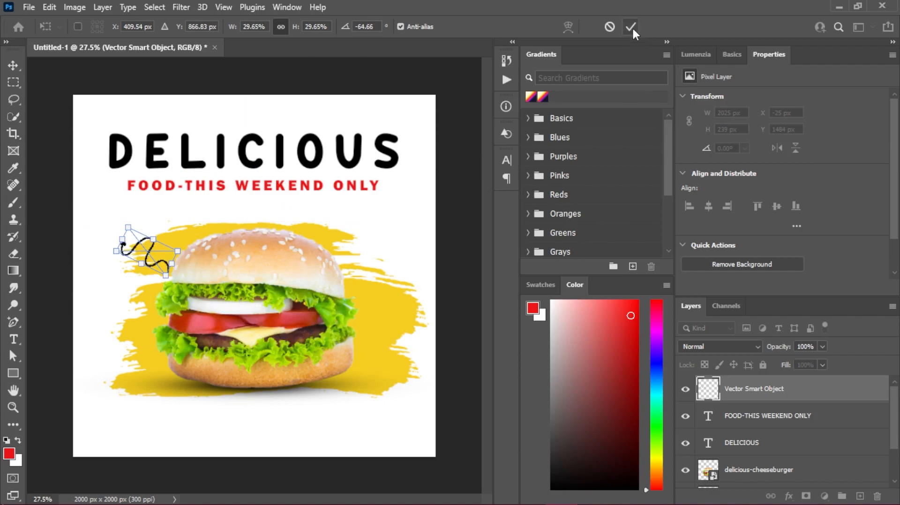
left_click(631, 26)
Step: Move the curly arrow slightly towards the bun and place its layer beneath the delicious-cheeseburger layer
scroll(357, 257, "down", 1)
scroll(352, 258, "up", 2)
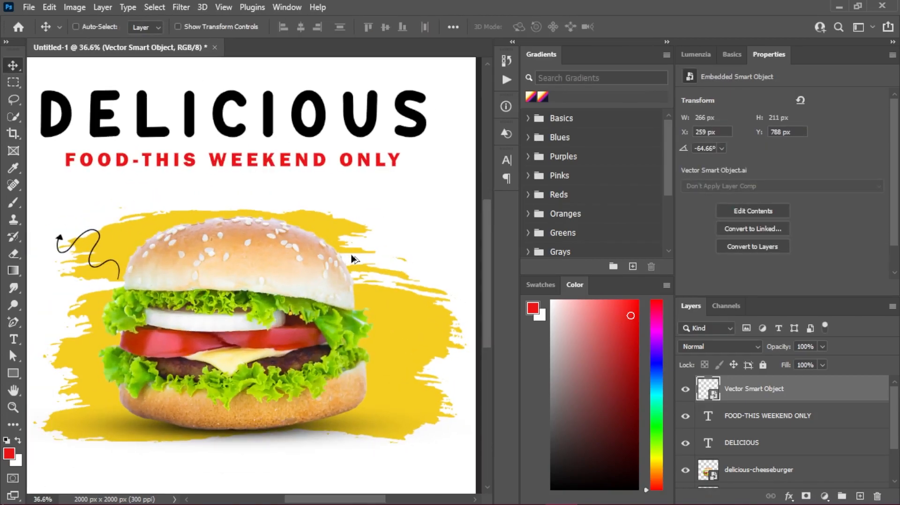
left_click_drag(118, 238, 126, 238)
scroll(269, 293, "down", 1)
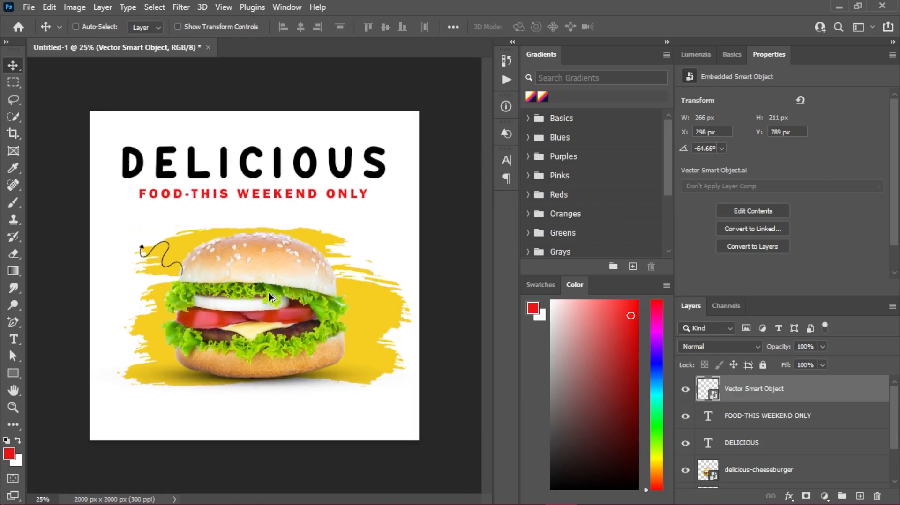
left_click_drag(835, 397, 820, 478)
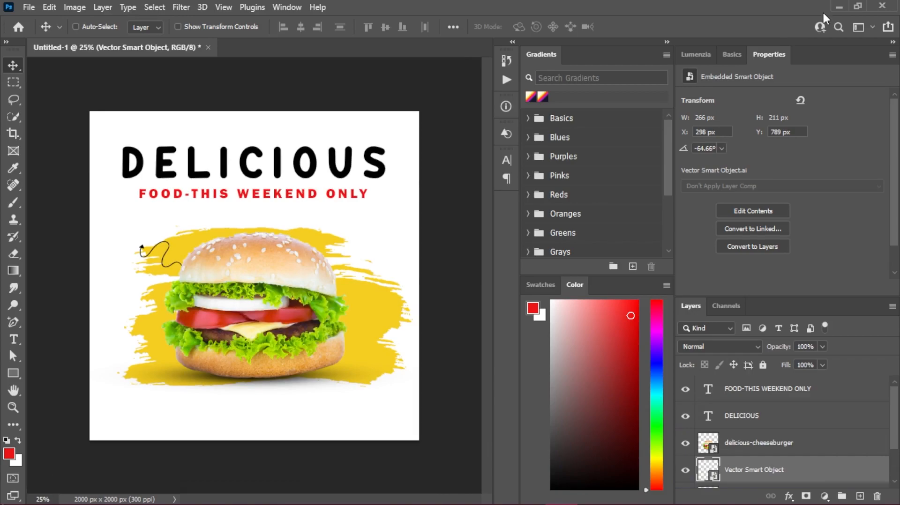
Step: Add the red text "50%" on a new top layer above the curly arrow, in the Best School font
left_click(835, 391)
left_click(860, 497)
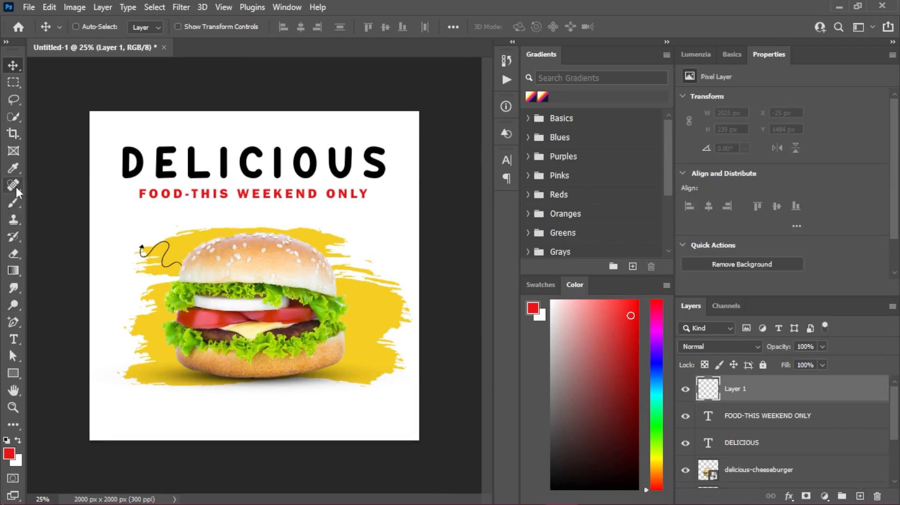
left_click(13, 339)
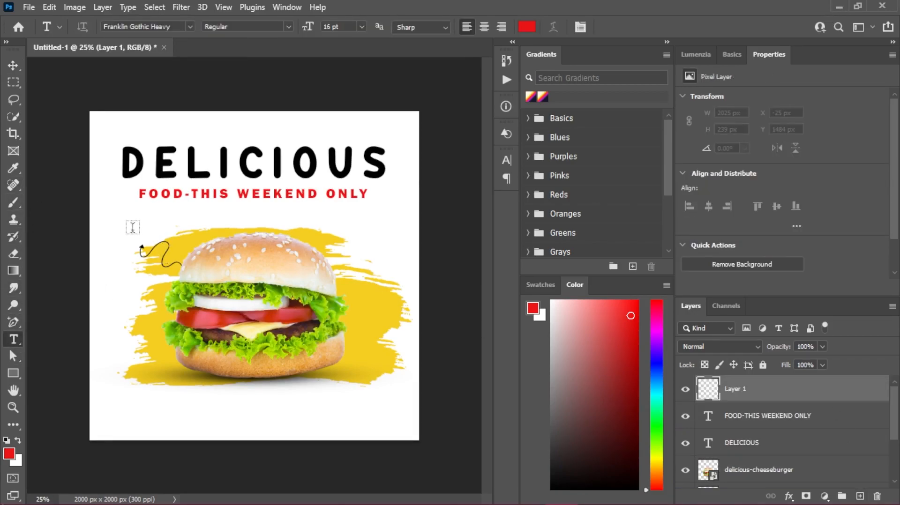
left_click(132, 230)
type("50%")
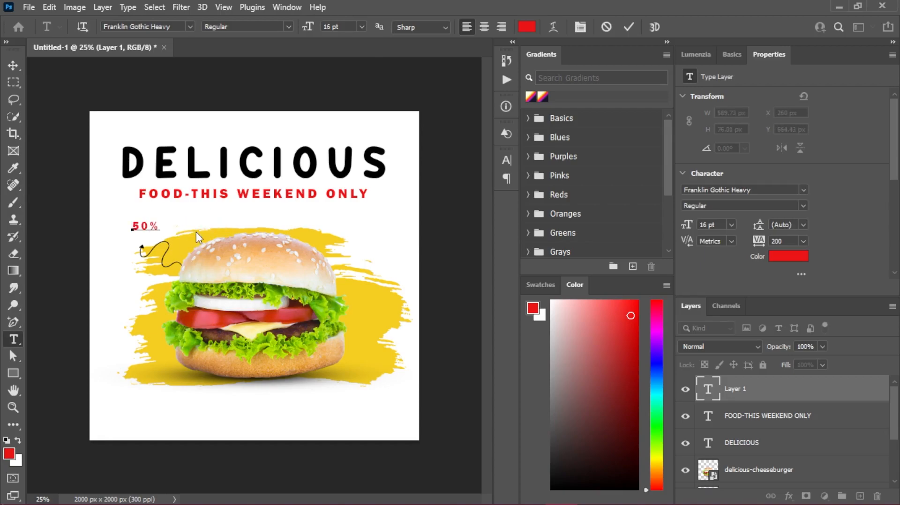
left_click(628, 29)
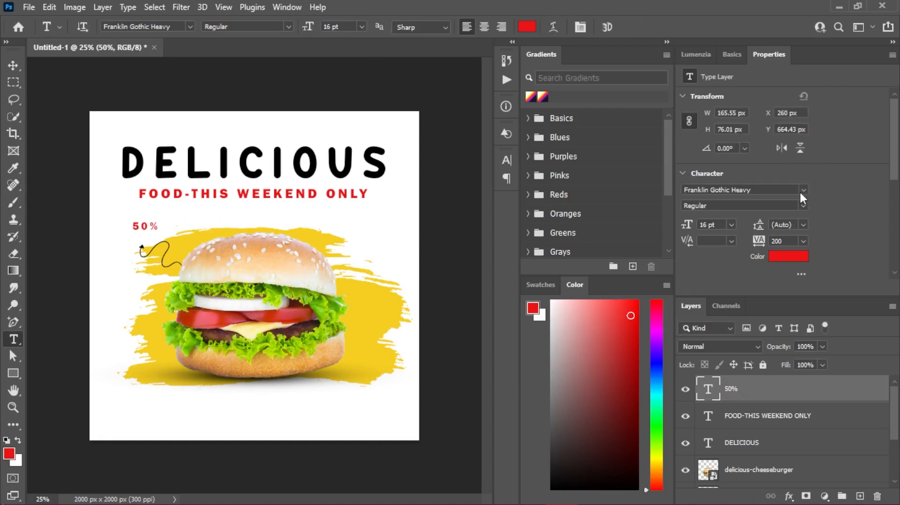
left_click(803, 190)
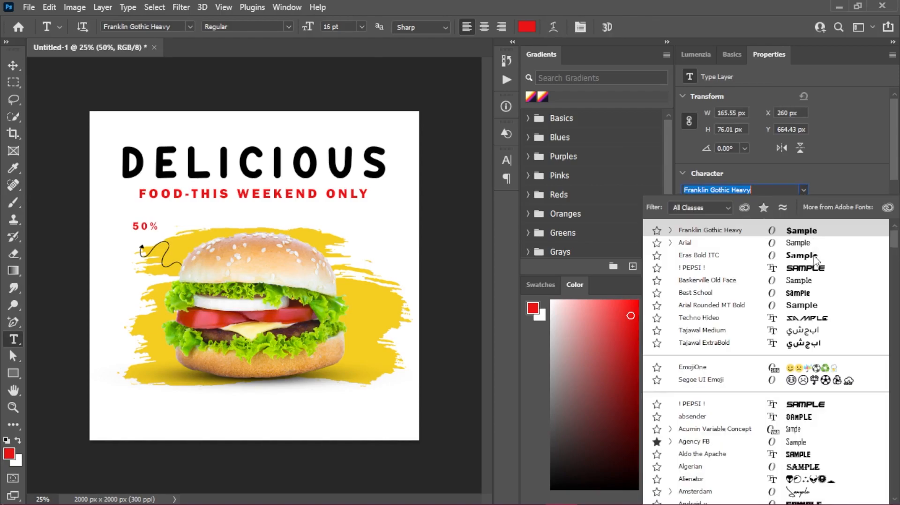
left_click(814, 293)
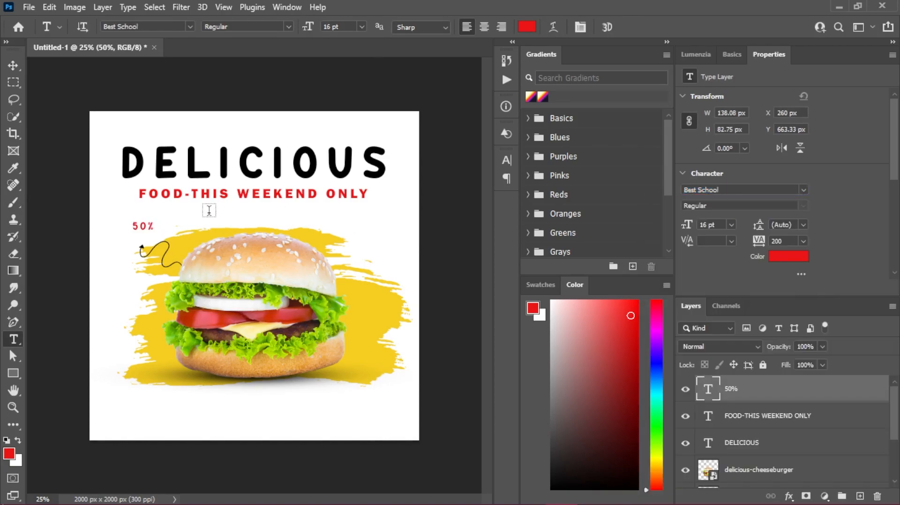
Step: Enlarge the 50% text to about 36 pt, tilt it about -18° and position it just above the arrow's tip
left_click(16, 61)
key("ctrl+t")
left_click_drag(155, 234, 169, 242)
scroll(178, 248, "up", 4)
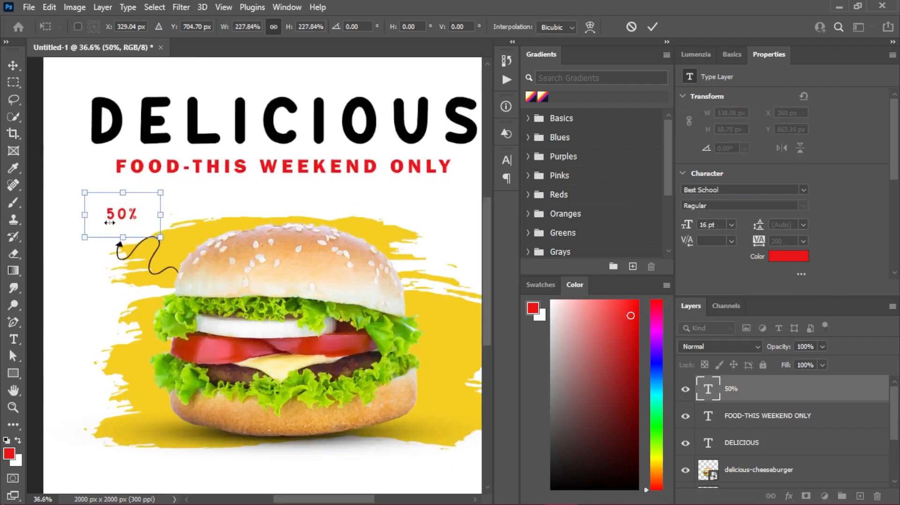
scroll(110, 223, "up", 4)
left_click_drag(131, 201, 130, 212)
left_click_drag(165, 167, 163, 169)
left_click(653, 27)
scroll(202, 216, "up", 3)
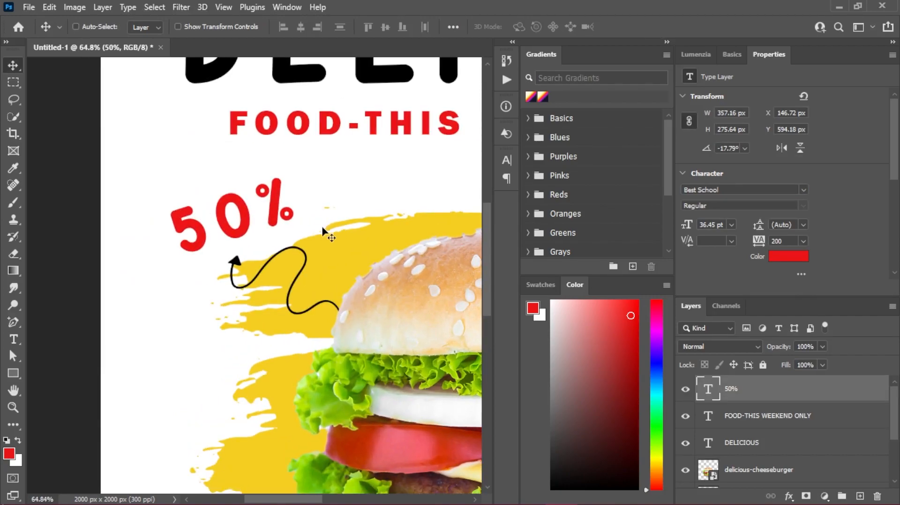
left_click_drag(246, 218, 242, 222)
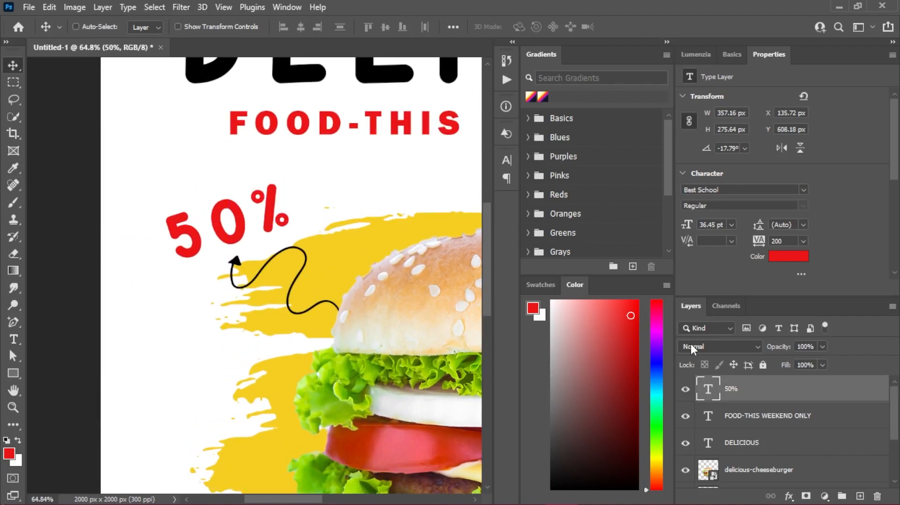
Step: Add the red two-line text "UP TO" on a new layer in the empty area below the 50% text
left_click(860, 496)
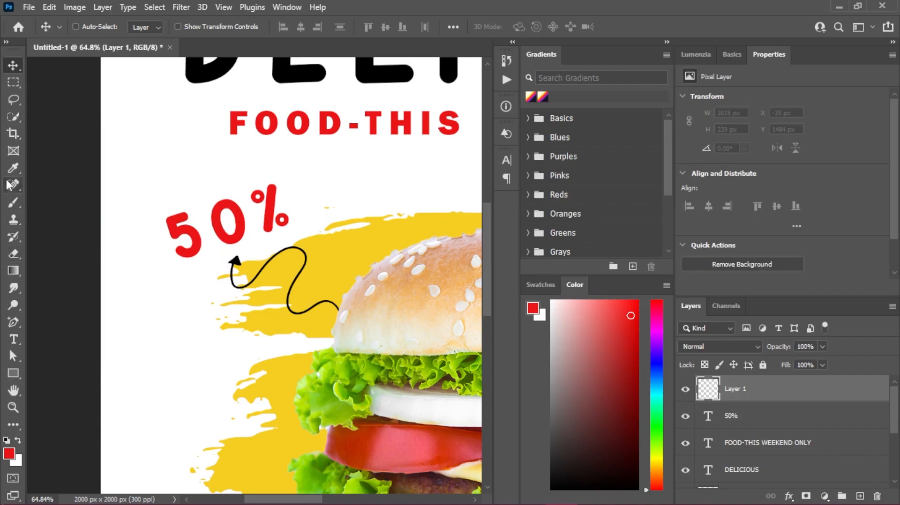
left_click(13, 339)
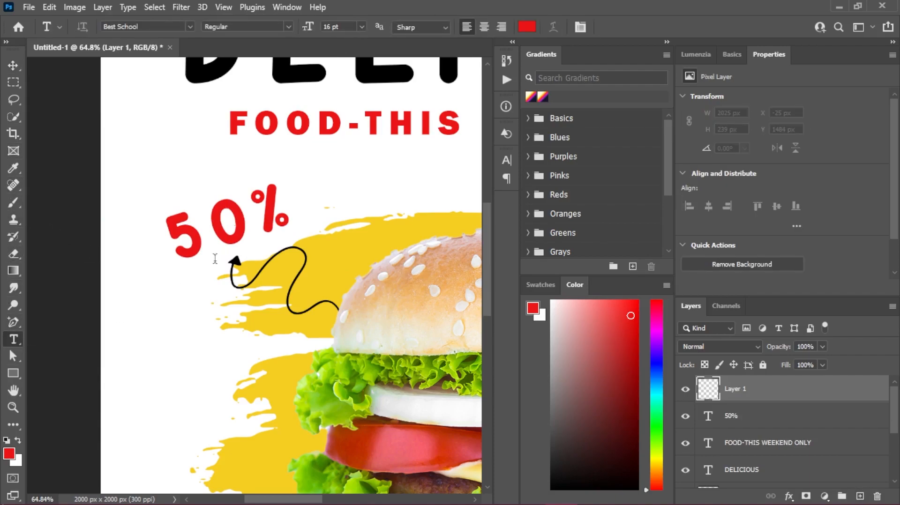
left_click(147, 318)
type("UP ")
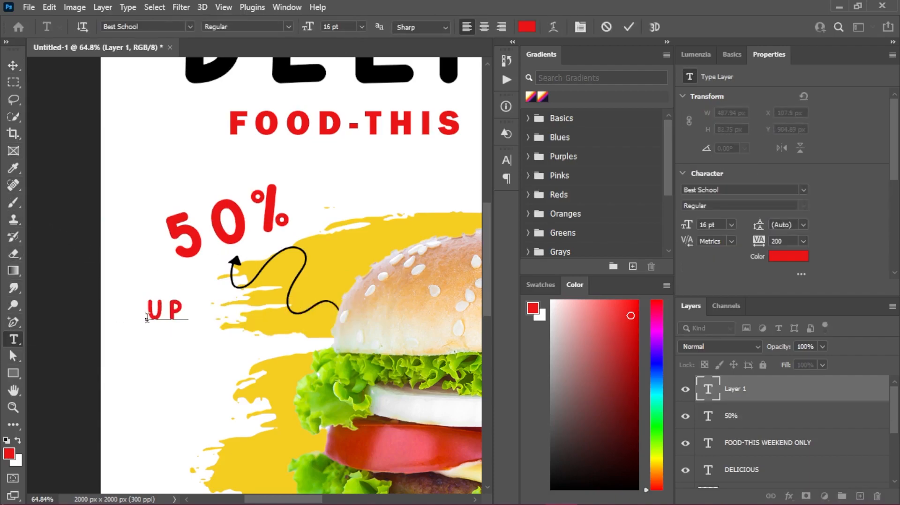
type("TO")
left_click(628, 27)
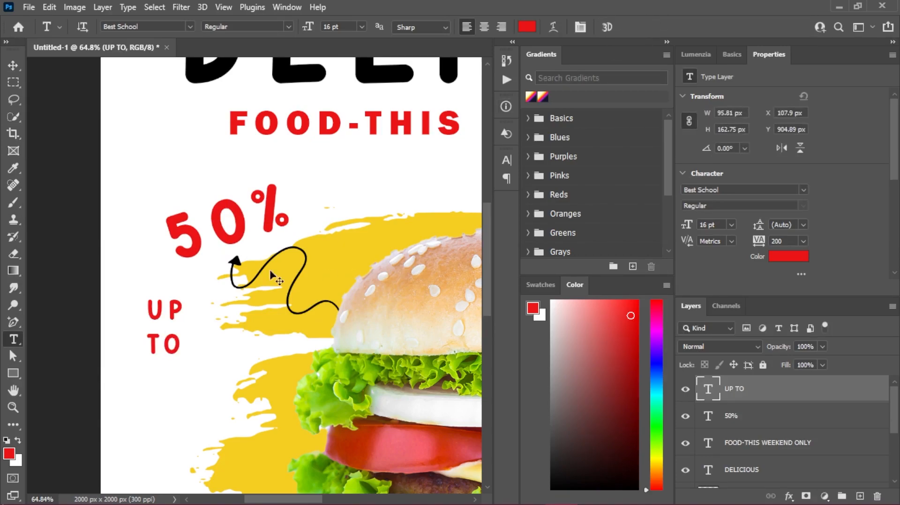
Step: Rotate the UP TO text about -24° and place it directly before the 50% text
key("ctrl+t")
left_click_drag(170, 287, 121, 290)
left_click_drag(162, 331, 153, 274)
left_click_drag(142, 222, 157, 219)
left_click_drag(153, 253, 149, 239)
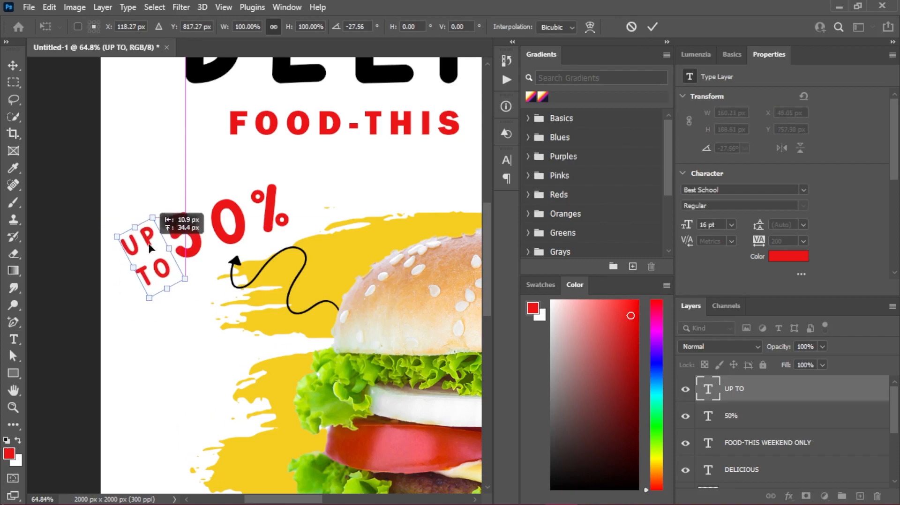
left_click_drag(196, 287, 194, 289)
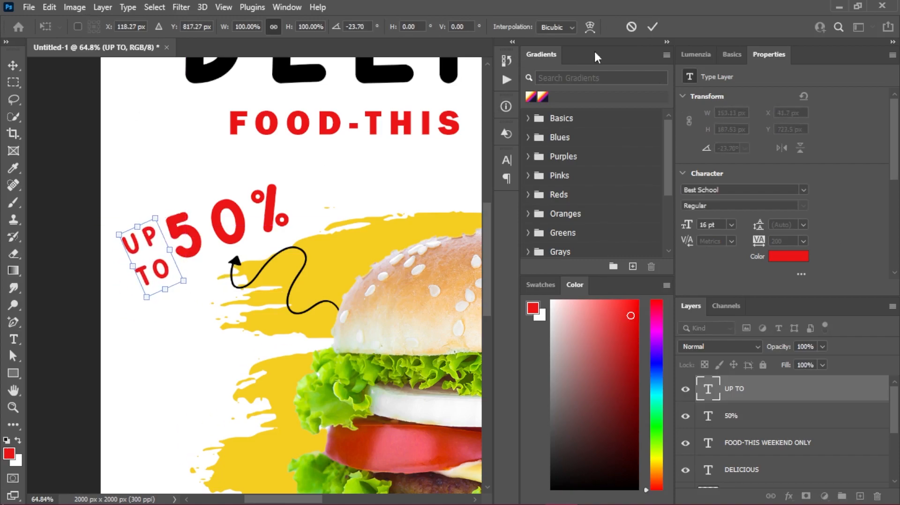
left_click(652, 27)
Step: Set the UP TO text's leading to 14 pt and nudge the text closer to the 50%
left_click(785, 225)
scroll(785, 229, "down", 6)
scroll(786, 229, "up", 2)
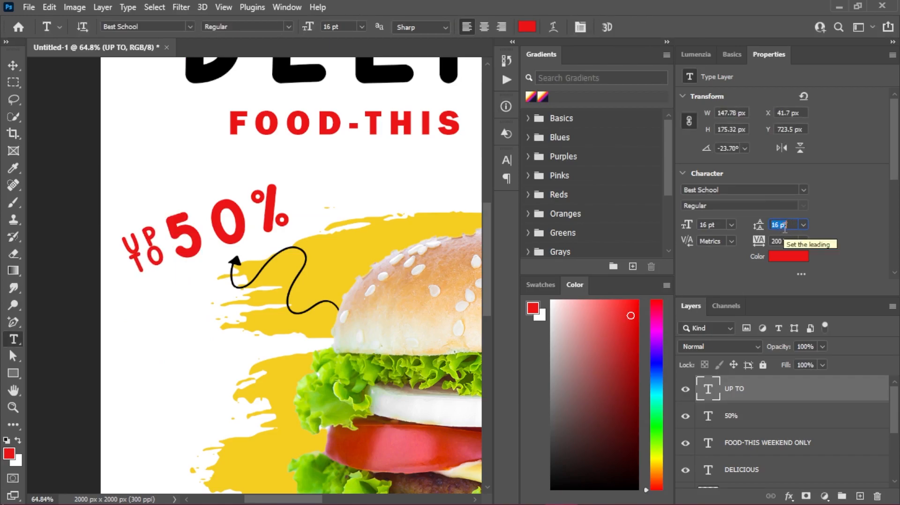
left_click(11, 66)
scroll(133, 250, "up", 6)
left_click_drag(171, 228, 175, 230)
scroll(175, 231, "down", 5)
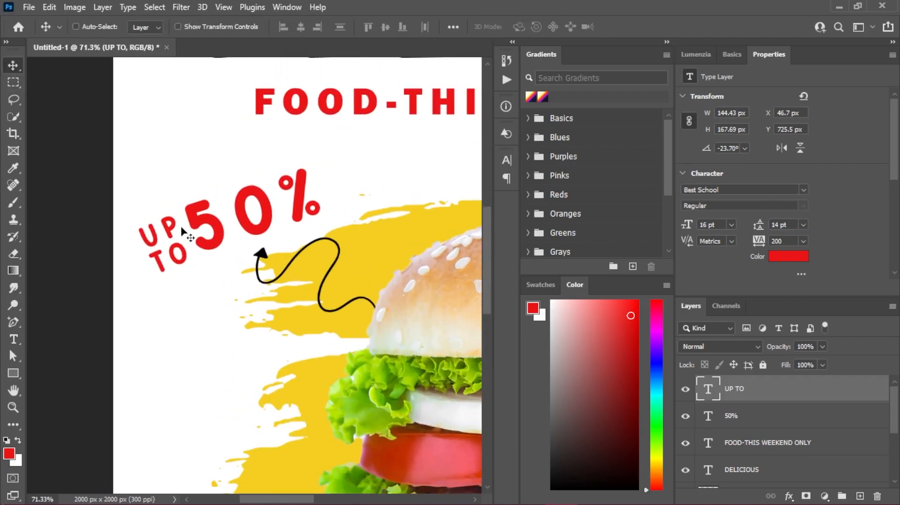
Step: Scale the UP TO and 50% texts together to about 78%, rotate them about 8° and place them above the arrow's tip
left_click(772, 421, "shift")
key("ctrl+t")
mouse_move(321, 166)
left_mouse_down()
mouse_move(303, 178)
mouse_move(315, 178)
left_mouse_up()
left_click_drag(248, 208, 276, 204)
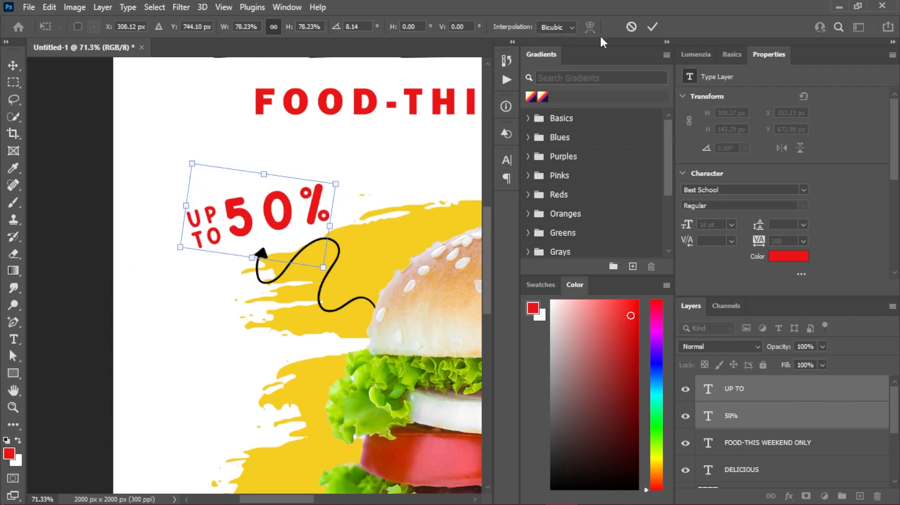
left_click(652, 27)
key("ctrl+minus")
key("ctrl+minus")
key("ctrl+minus")
key("ctrl+minus")
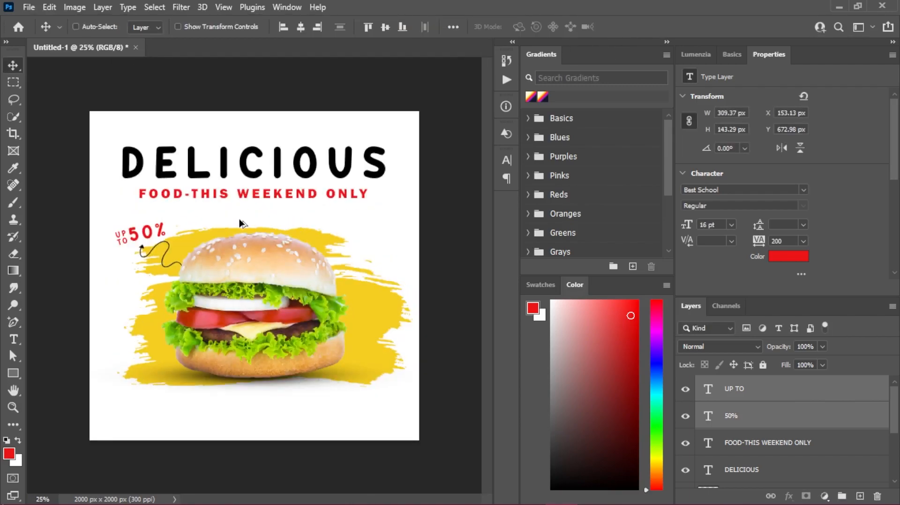
scroll(171, 238, "up", 1)
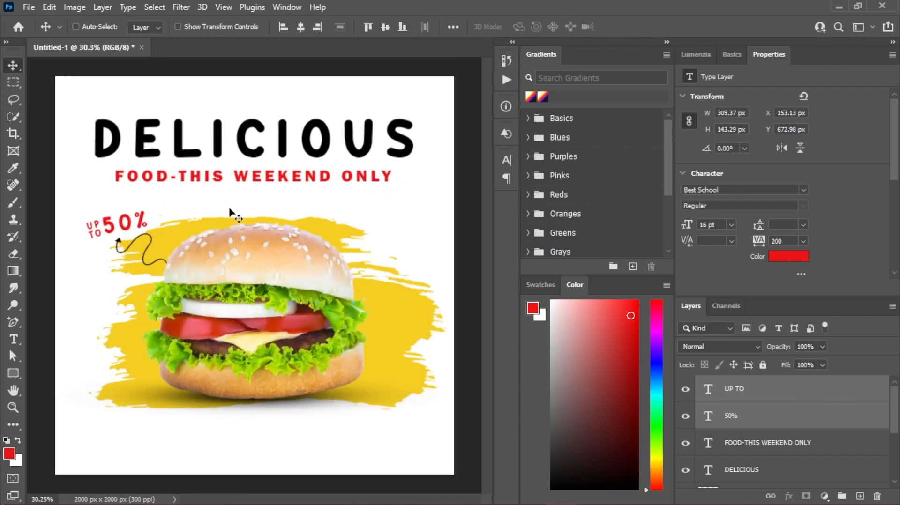
scroll(226, 210, "down", 1)
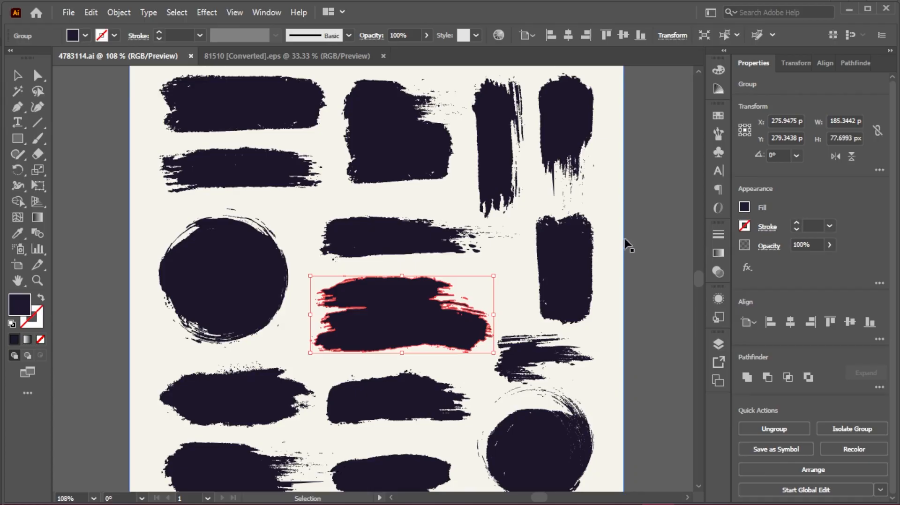
Step: Switch to Illustrator and select the thin horizontal brush stroke above the large circle in 4783114.ai
left_click(625, 243)
scroll(625, 244, "down", 1)
scroll(632, 242, "up", 1)
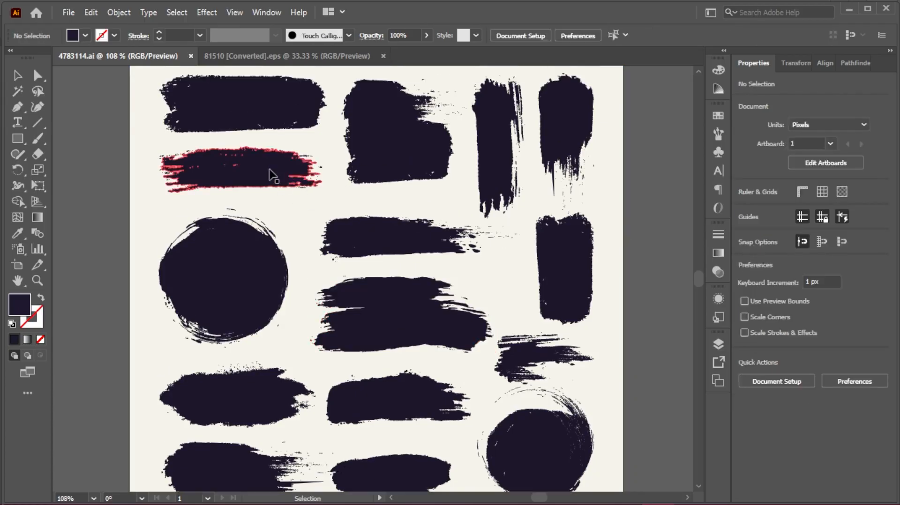
left_click(272, 173)
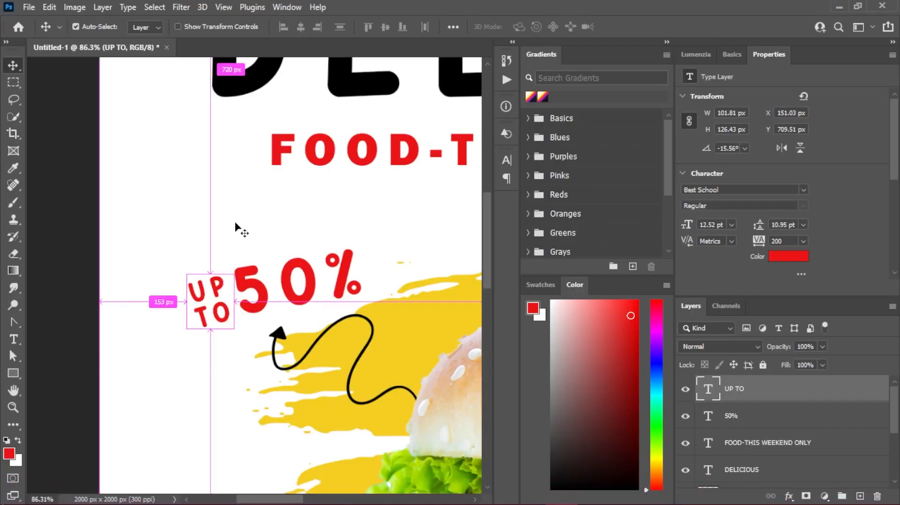
Step: Paste the brush stroke into the Photoshop ad as a Smart Object, fit and tilt it around the UP TO 50% text and move its layer beneath both texts
key("ctrl+v")
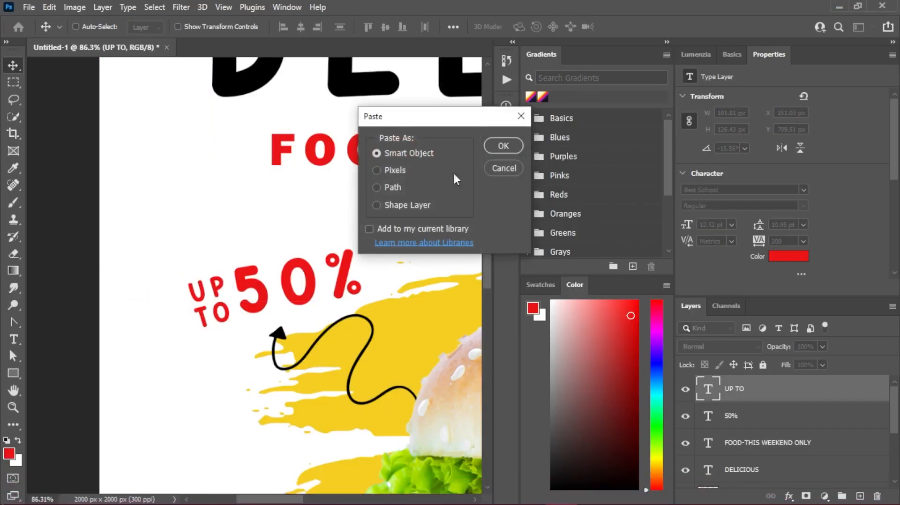
left_click(502, 145)
mouse_move(84, 244)
left_mouse_down()
mouse_move(83, 227)
mouse_move(74, 283)
left_mouse_up()
left_click_drag(278, 223, 284, 243)
left_click_drag(411, 200, 419, 211)
left_click_drag(309, 252, 304, 261)
left_click(631, 28)
left_click_drag(708, 389, 710, 457)
left_click_drag(381, 267, 378, 271)
Step: Add a Color Overlay of black 000000 to the brush stroke layer beneath the 50% text
double_click(822, 447)
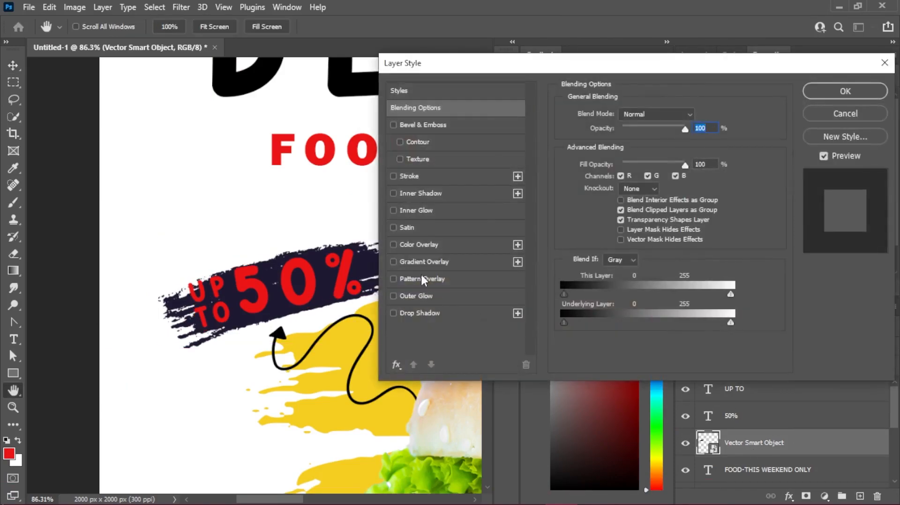
left_click(432, 244)
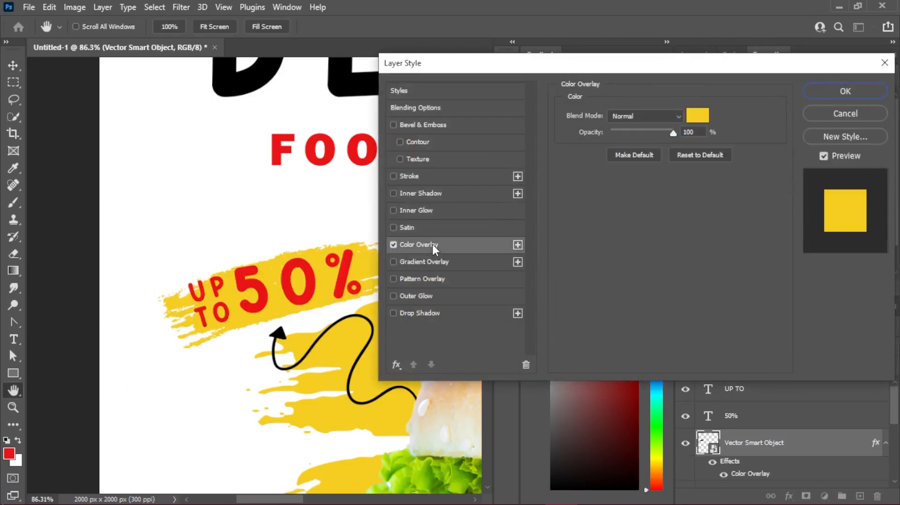
left_click(698, 115)
left_click(656, 330)
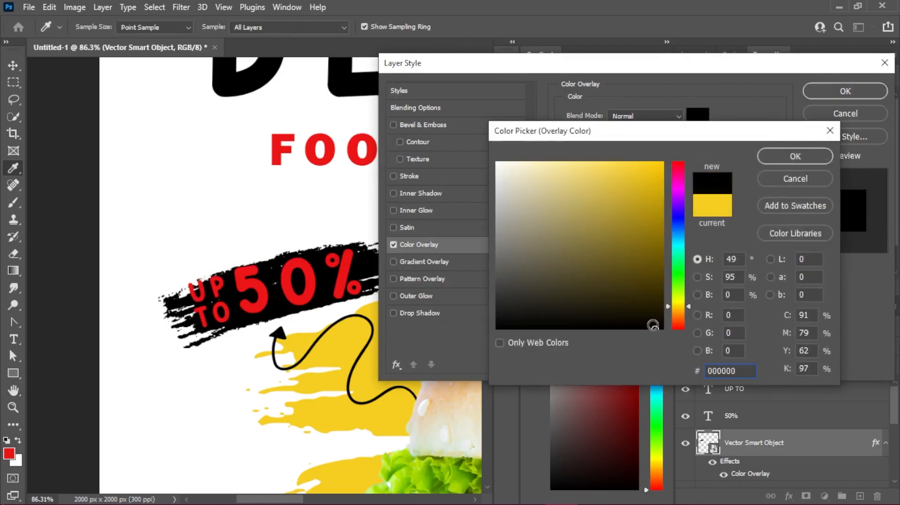
left_click(796, 156)
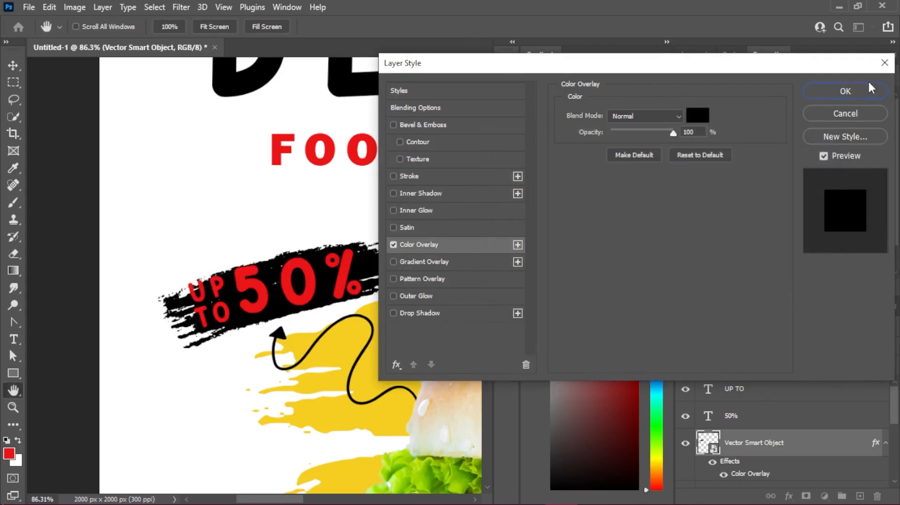
left_click(845, 91)
Step: Change the 50% text's colour to white
left_click(793, 419)
left_click(789, 256)
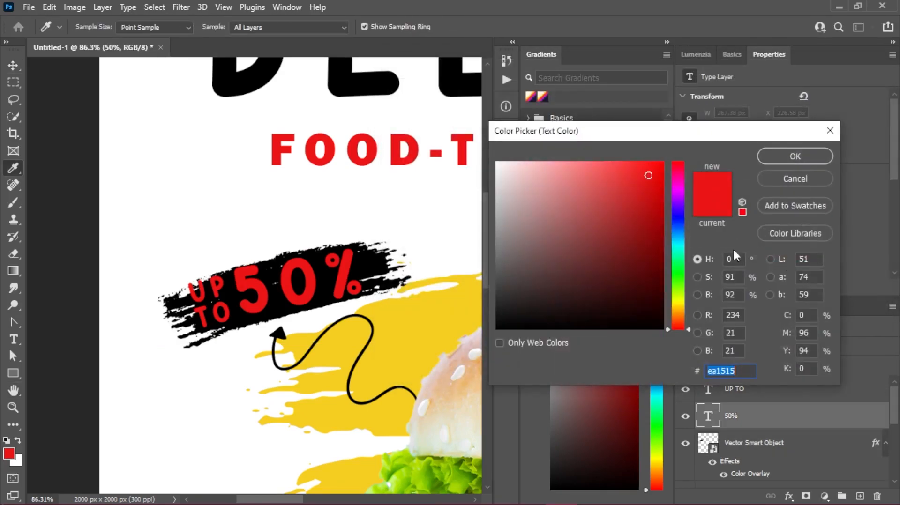
left_click(501, 158)
left_click(795, 153)
Step: Nudge the UP TO text slightly closer to the 50% and set its colour to white ffffff
left_click(759, 394)
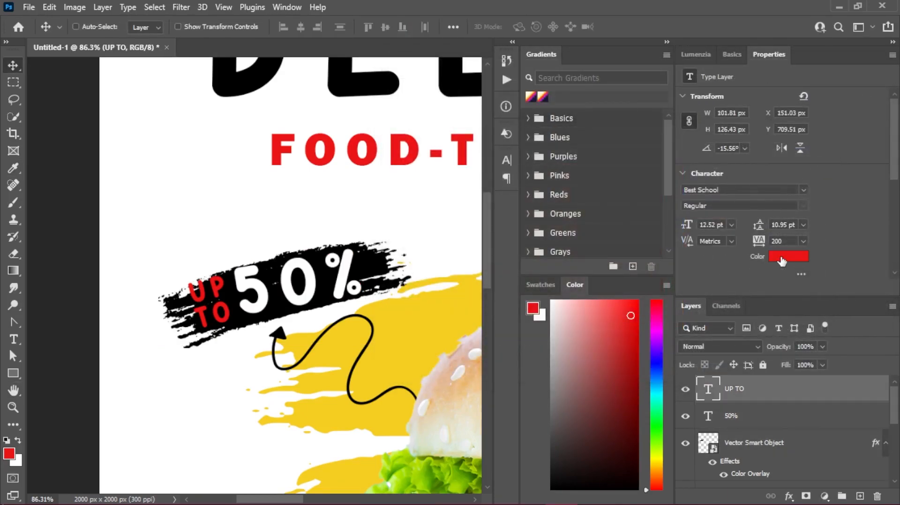
scroll(126, 329, "up", 4)
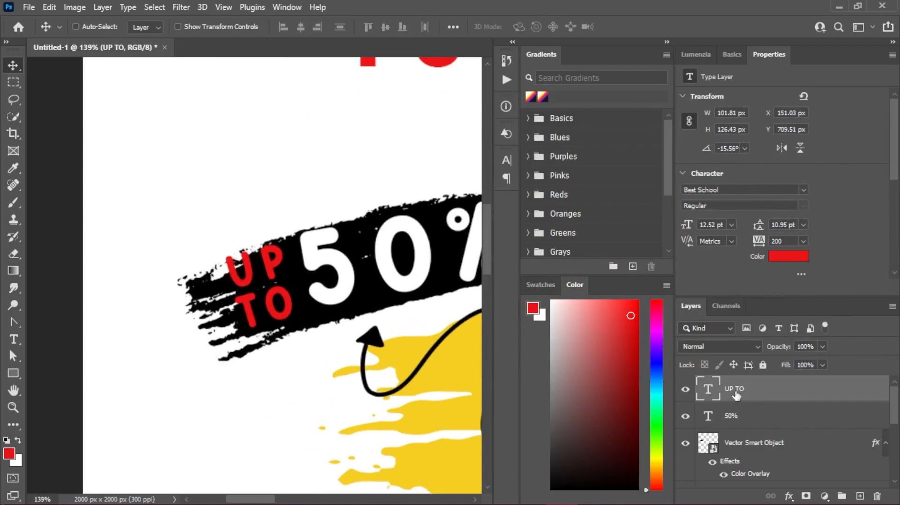
left_click_drag(264, 281, 266, 281)
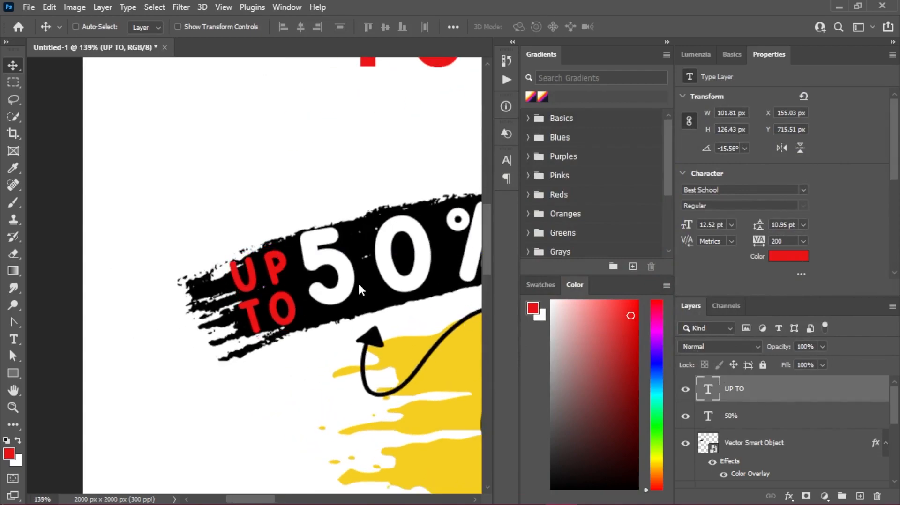
scroll(48, 115, "down", 1)
scroll(223, 208, "down", 3)
scroll(223, 211, "down", 4)
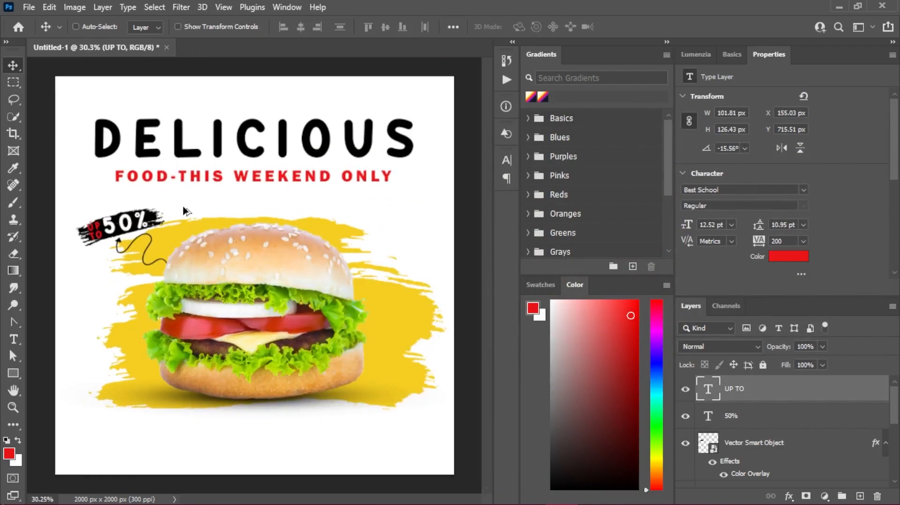
scroll(185, 211, "up", 2)
left_click(788, 256)
type("ffffff")
left_click(815, 154)
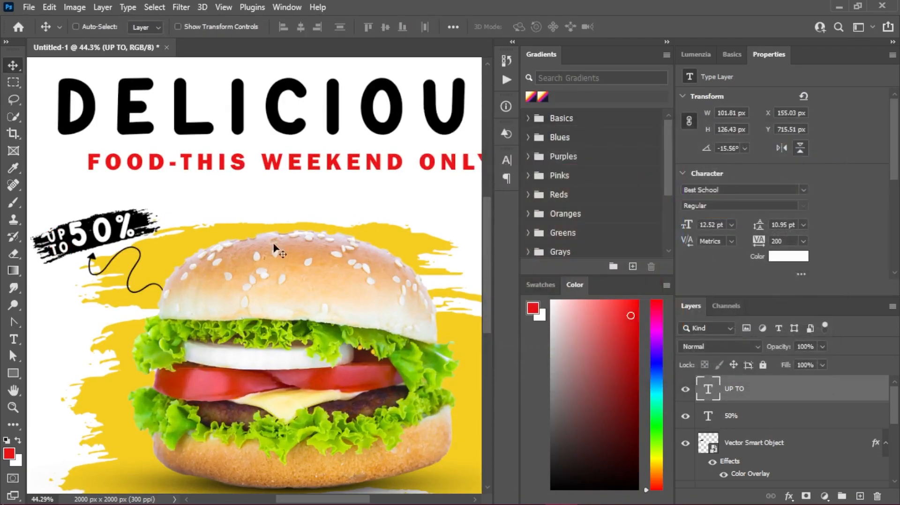
Step: Resize the black brush stroke behind the UP TO 50% text to about 449 × 195 px
scroll(204, 241, "down", 3)
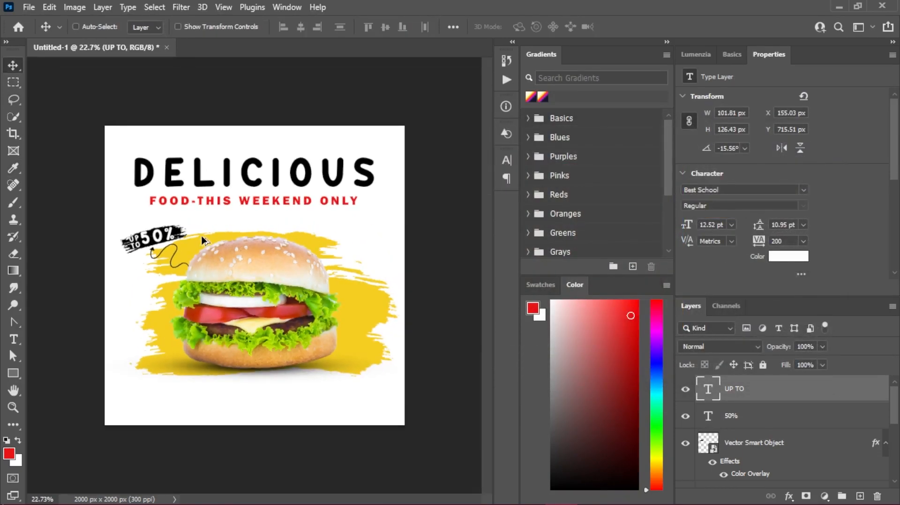
scroll(203, 241, "up", 1)
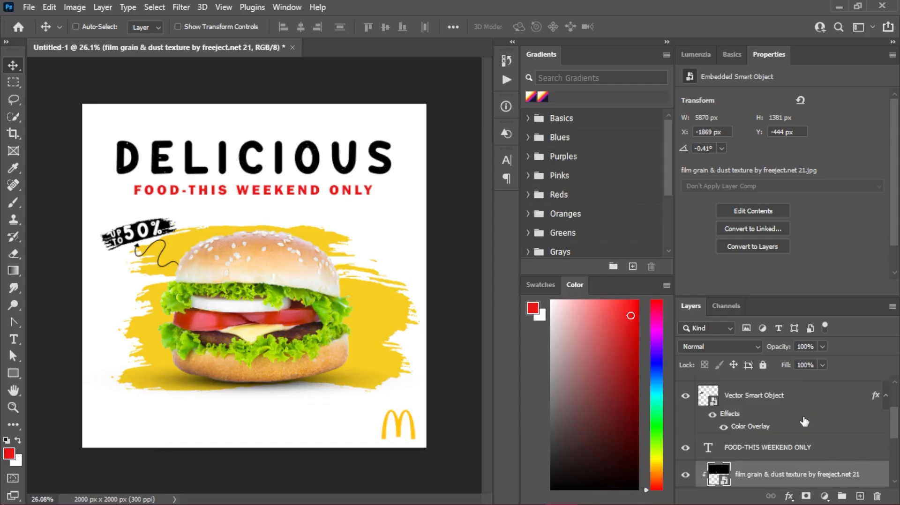
scroll(783, 451, "up", 2)
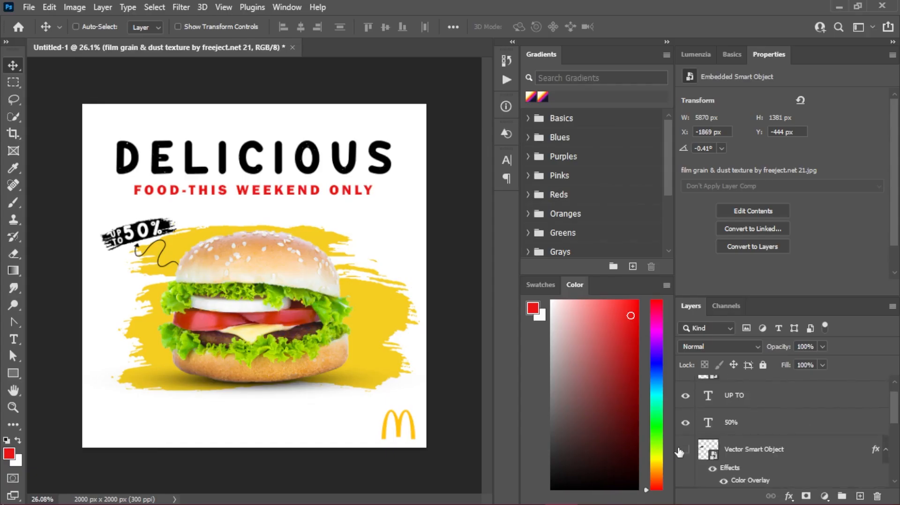
left_click(793, 452)
scroll(148, 227, "up", 3)
key("ctrl+t")
left_click_drag(113, 213, 115, 210)
key("Return")
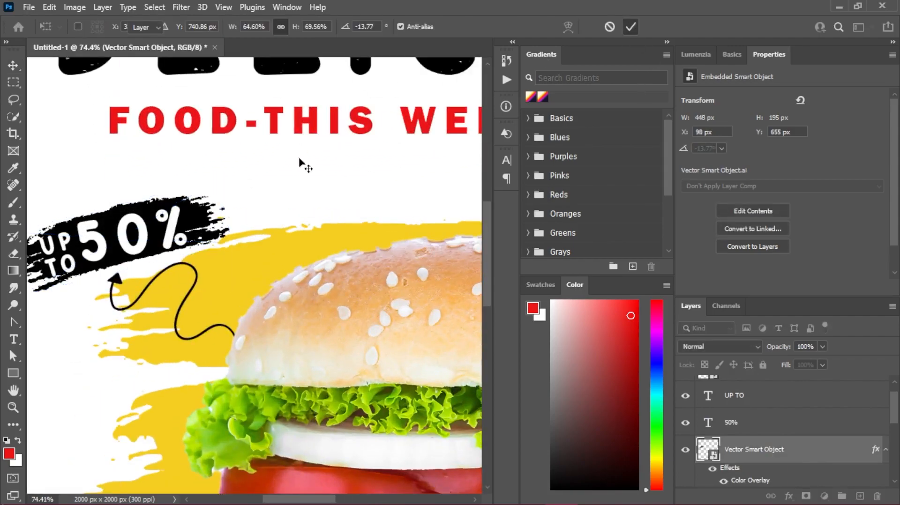
scroll(181, 234, "down", 3)
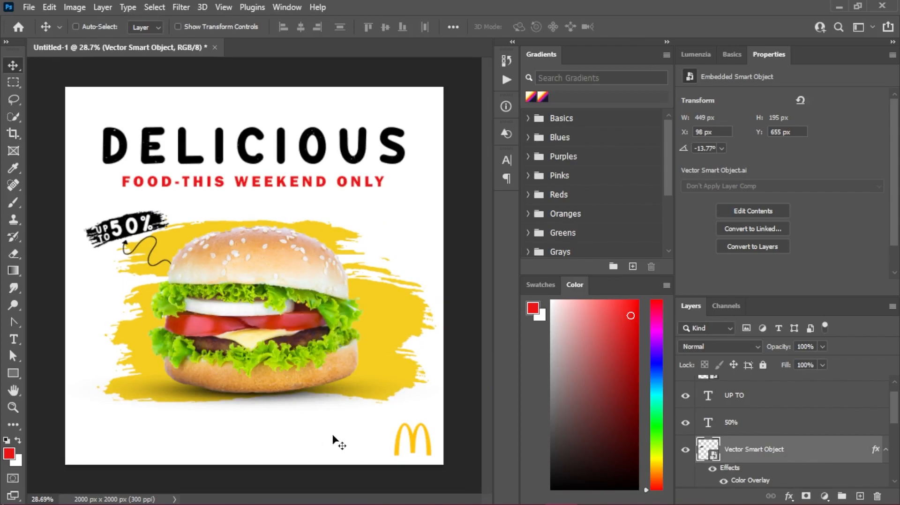
Step: Apply a Camera Raw Filter to the delicious-cheeseburger layer with Highlights -4, Shadows -5, Whites +9 and Saturation +14
scroll(753, 429, "down", 4)
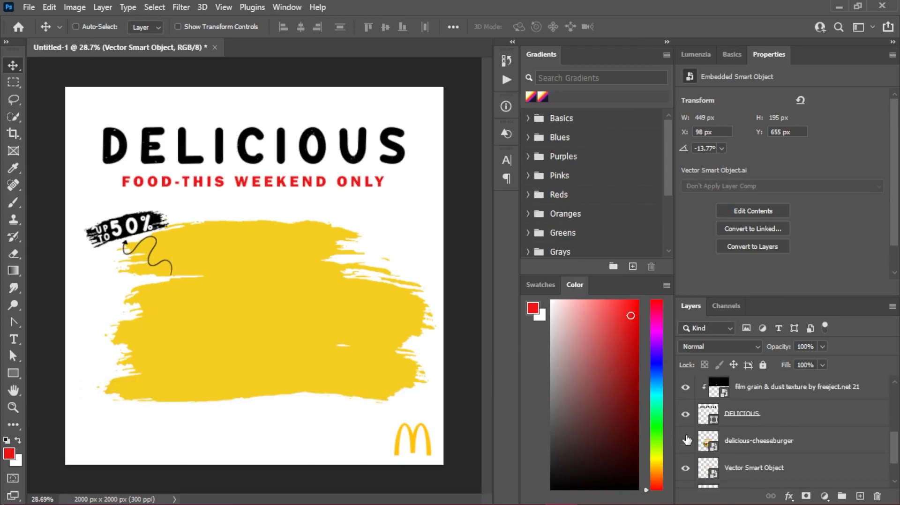
left_click(799, 443)
left_click(181, 7)
left_click(201, 89)
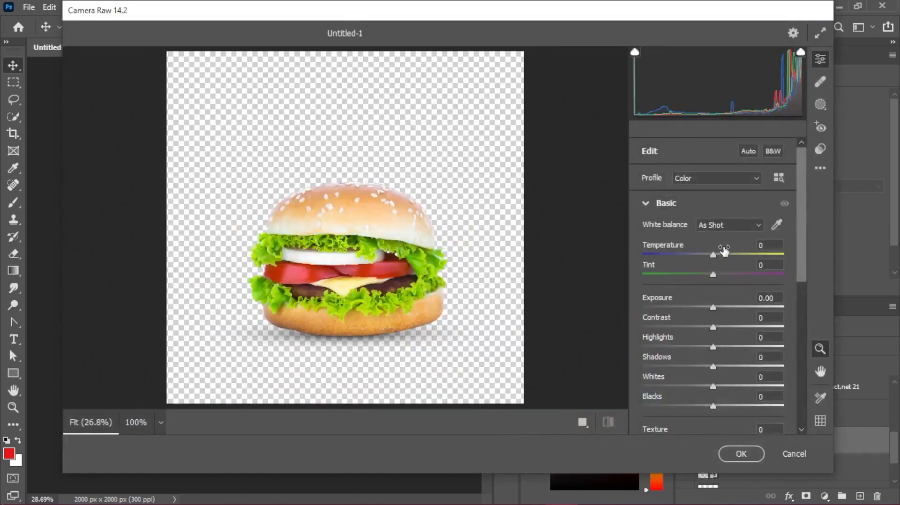
left_click_drag(713, 307, 720, 386)
scroll(712, 394, "down", 5)
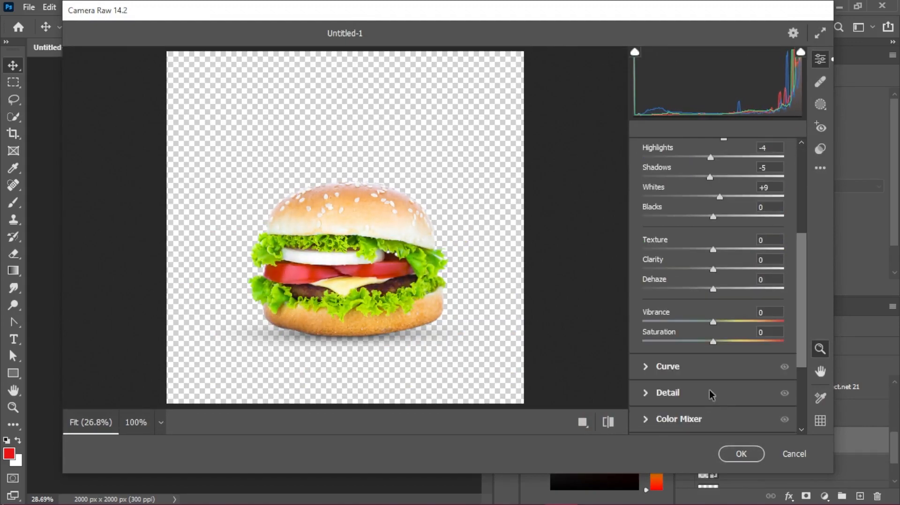
left_click_drag(716, 343, 724, 342)
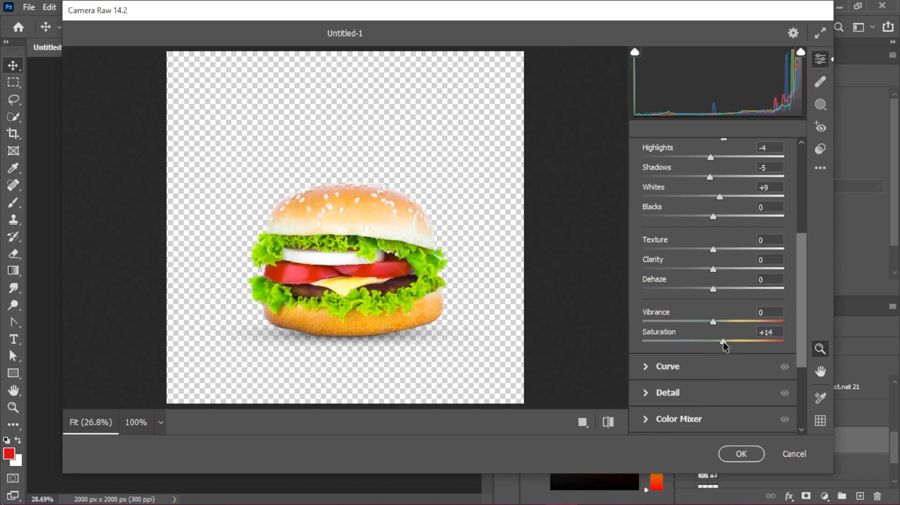
left_click(735, 455)
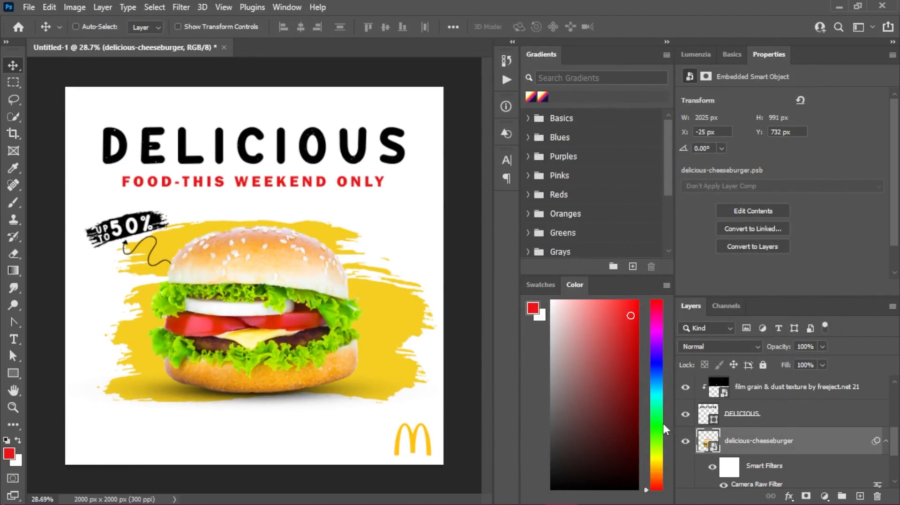
Step: Draw a vertical line about 212 px long below the burger, on a new layer above the mcdonalds layer
scroll(806, 395, "up", 3)
left_click(823, 388)
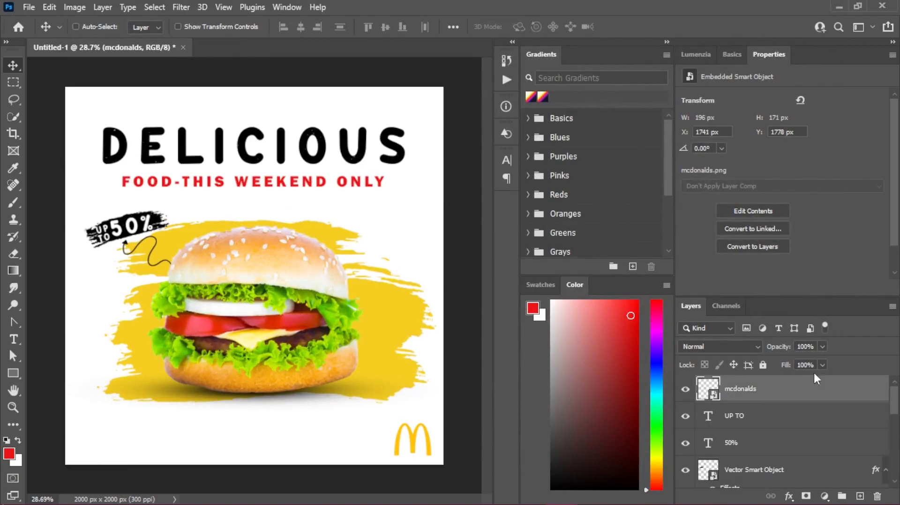
left_click(860, 496)
right_click(13, 373)
left_click(56, 426)
left_click_drag(180, 412, 180, 441)
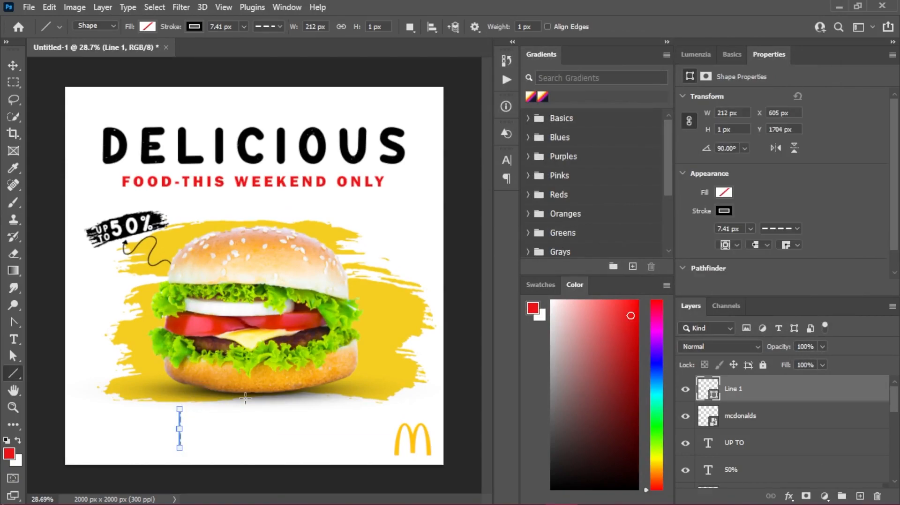
left_click(15, 67)
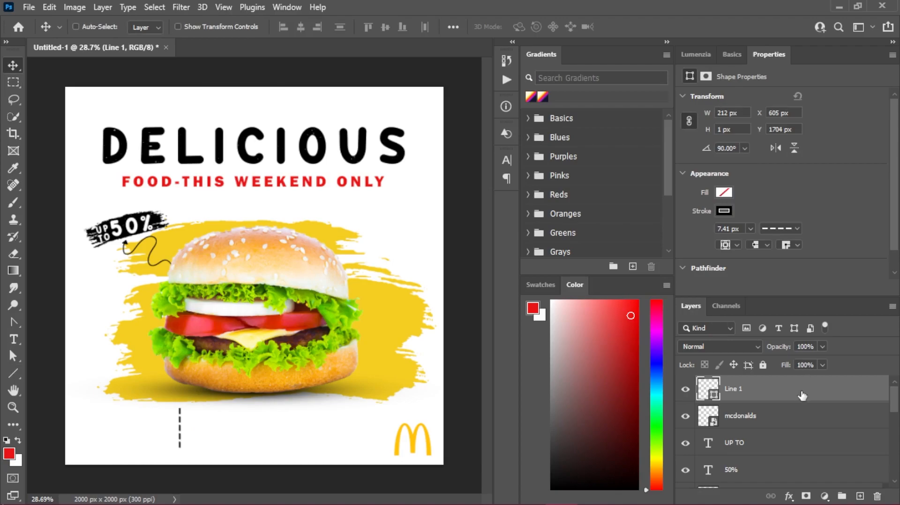
Step: Give the vertical line a red stroke and change its stroke style to solid
left_click(725, 211)
left_click(739, 280)
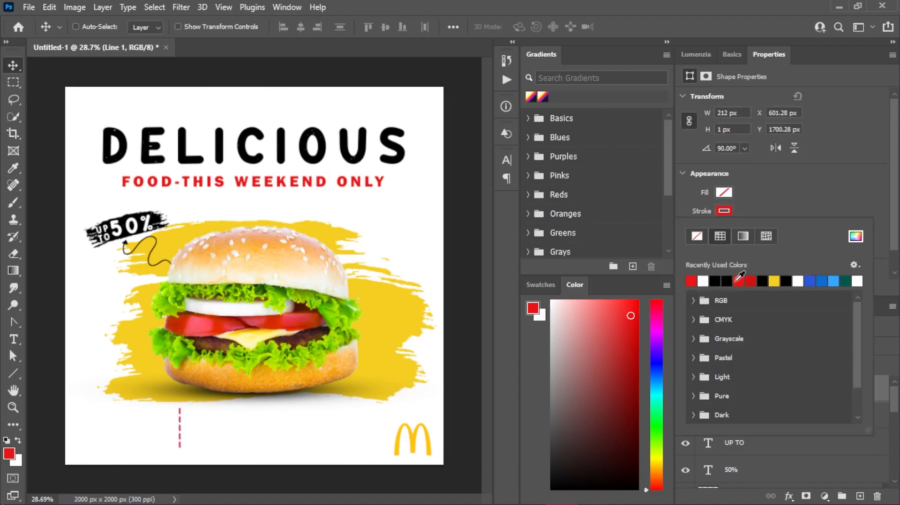
left_click(800, 206)
left_click(797, 228)
left_click(780, 270)
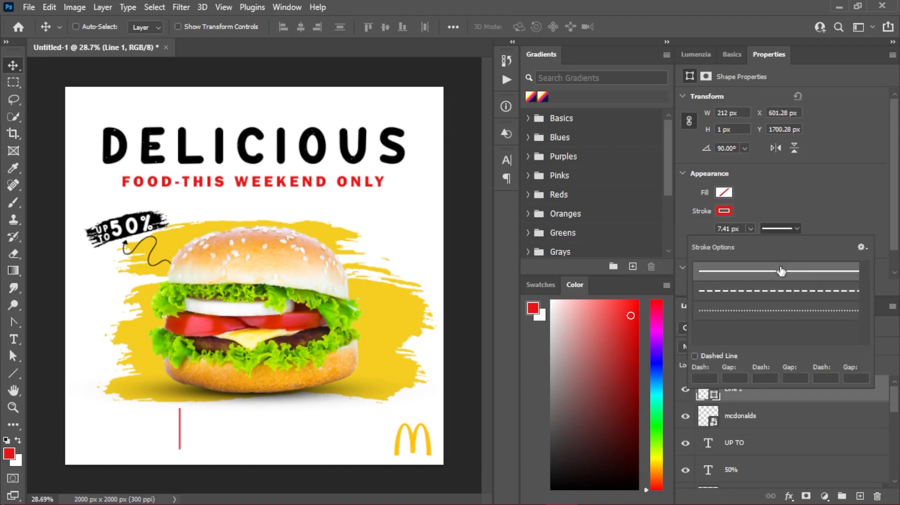
left_click(222, 247)
Step: Duplicate the red line to its right and position the two lines about 600 px apart below the burger
scroll(210, 357, "up", 1)
left_click_drag(181, 445, 308, 433)
scroll(313, 450, "down", 1)
left_click(763, 414, "shift")
left_click(780, 392)
Step: Add the text CALL US in 16 pt Candy Beans to the left of the first red line
scroll(111, 412, "up", 2)
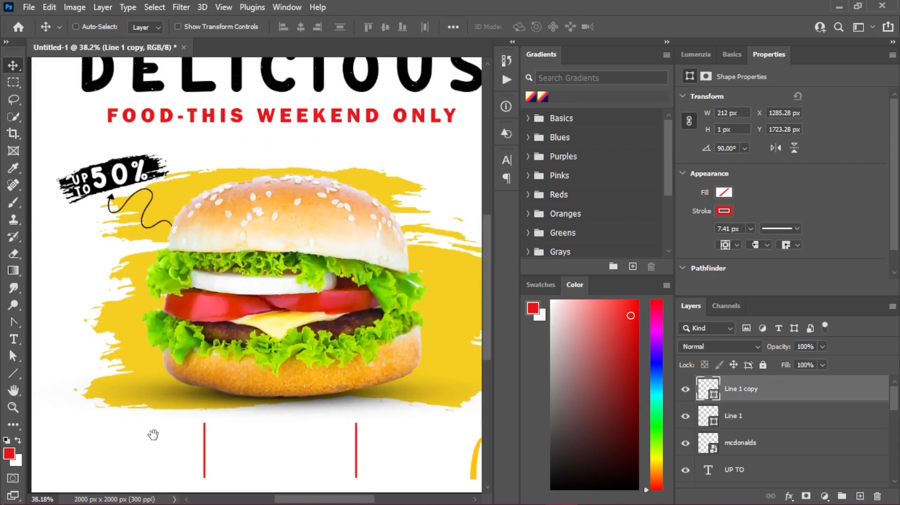
left_click_drag(153, 435, 162, 407)
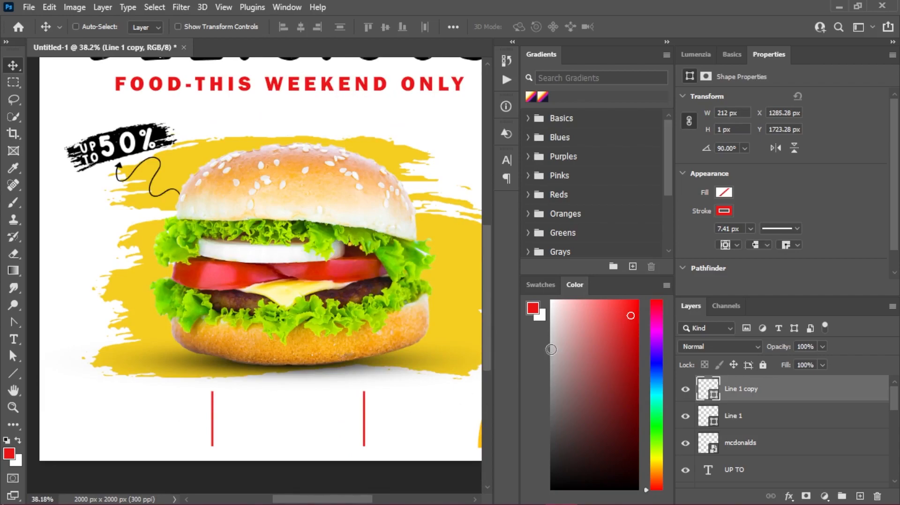
left_click(871, 495)
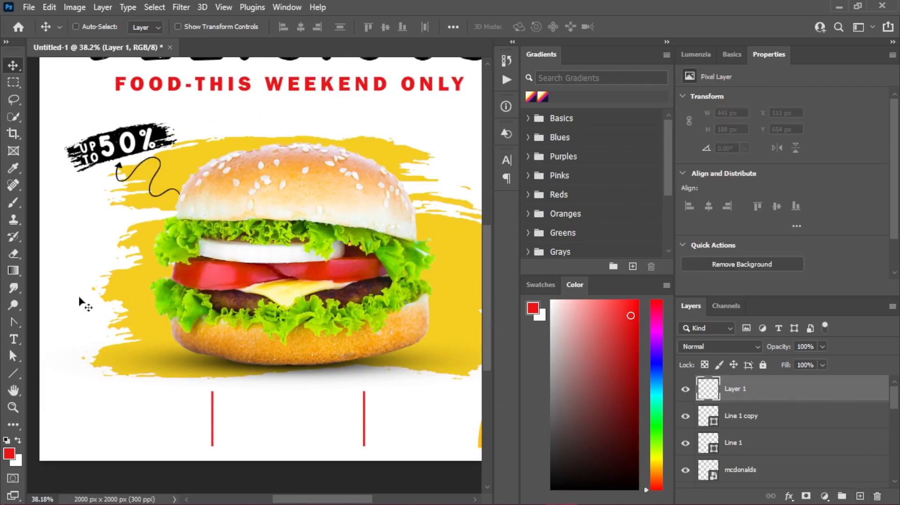
left_click(14, 339)
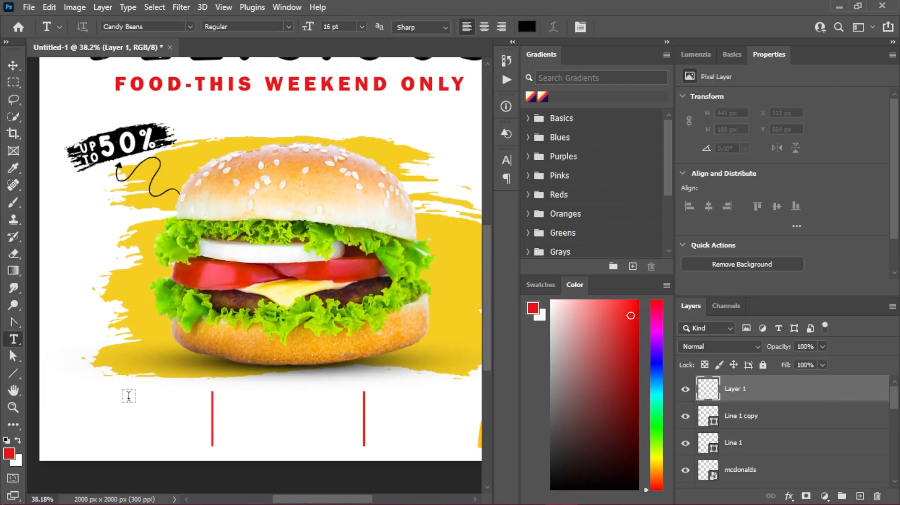
left_click_drag(125, 392, 156, 396)
left_click(137, 403)
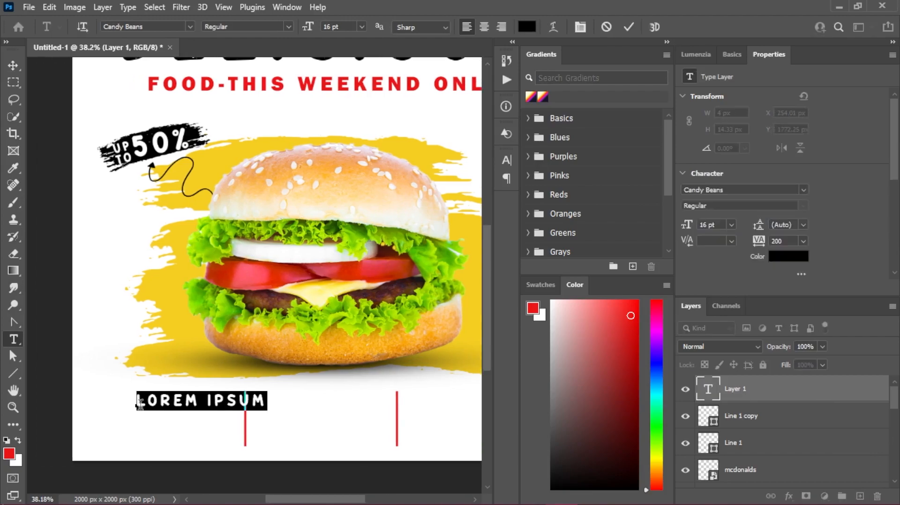
type("c")
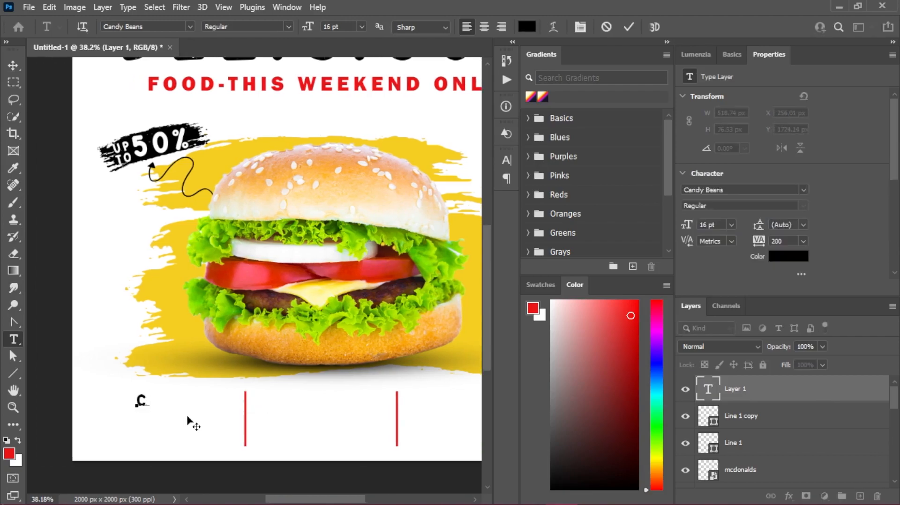
type("ALL US")
left_click(629, 27)
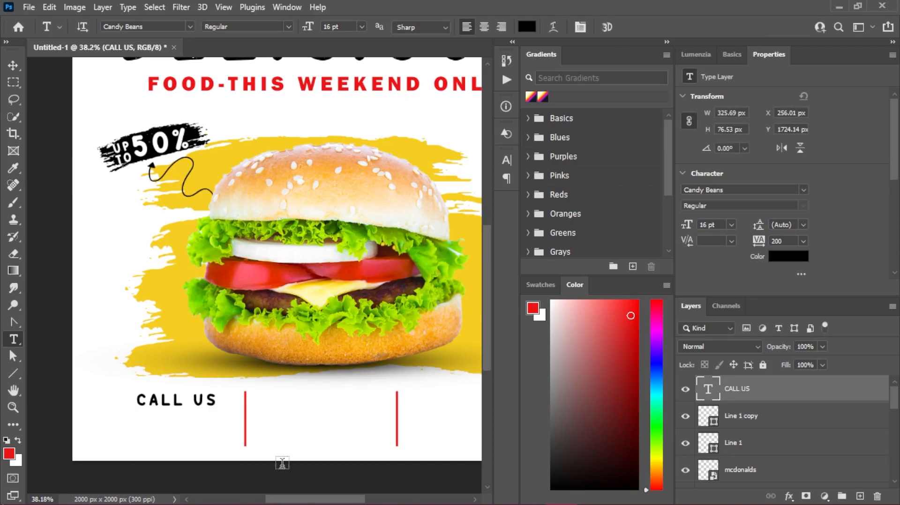
Step: Set the CALL US text to Arial Bold with a tracking of 100
left_click(804, 189)
scroll(797, 300, "up", 5)
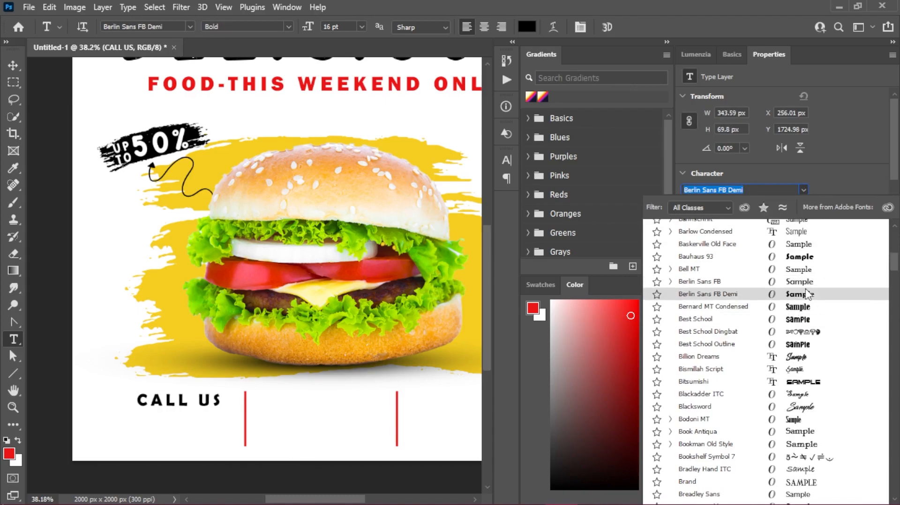
left_click(805, 269)
left_click(803, 205)
left_click(736, 239)
left_click(803, 189)
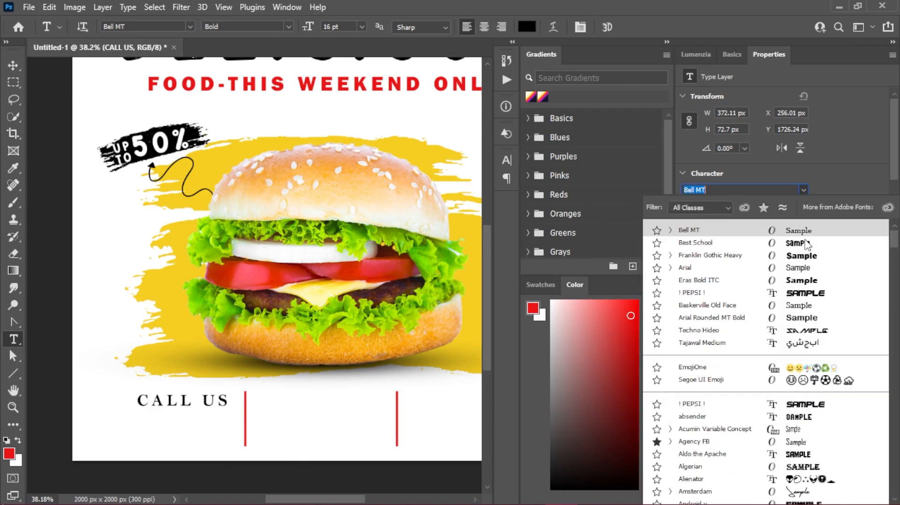
left_click(803, 268)
left_click(783, 244)
scroll(783, 243, "down", 5)
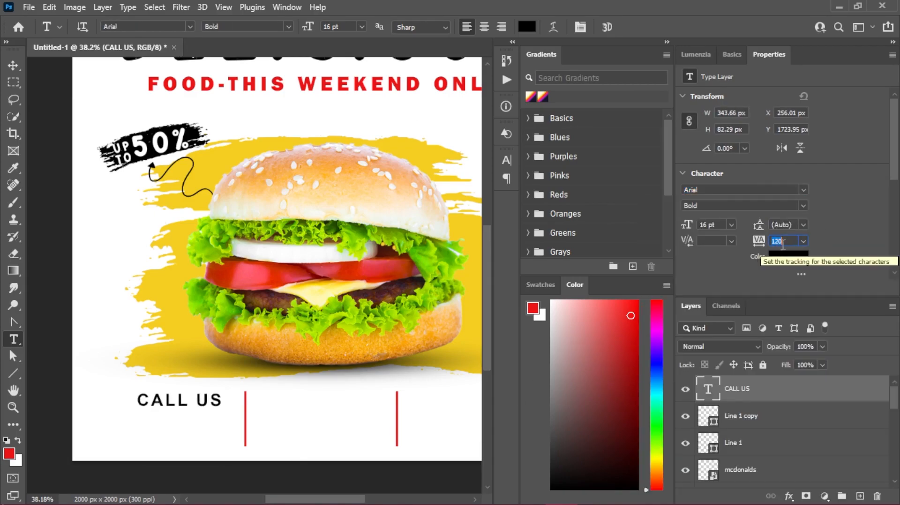
Step: Move the CALL US text about 29 px right and 4 px up, toward the first red line
left_click(13, 66)
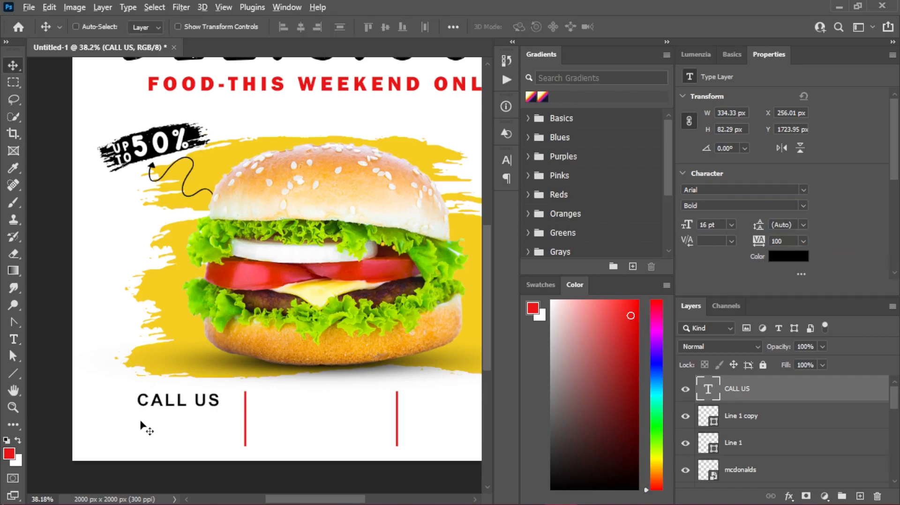
scroll(157, 414, "up", 7)
left_click_drag(209, 395, 224, 393)
scroll(225, 394, "down", 4)
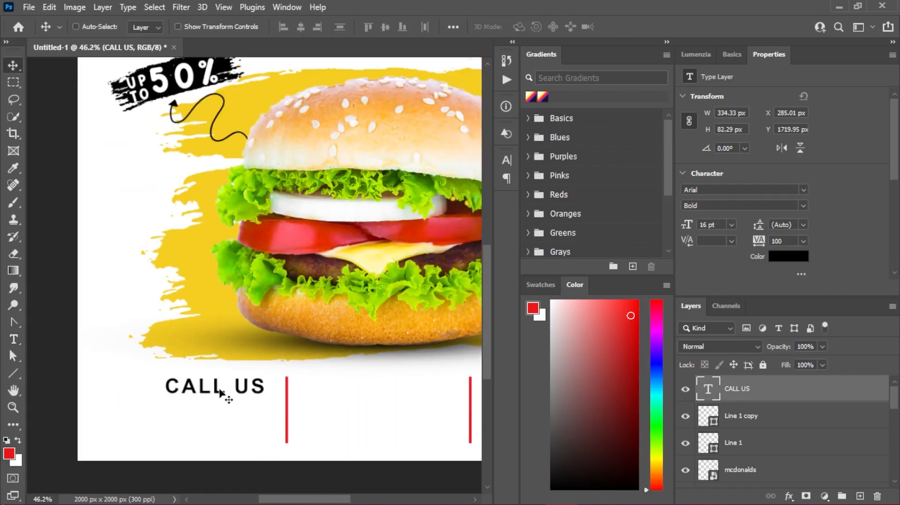
Step: Add a placeholder phone number as new text in 16 pt Arial Bold, centred below CALL US
left_click(861, 496)
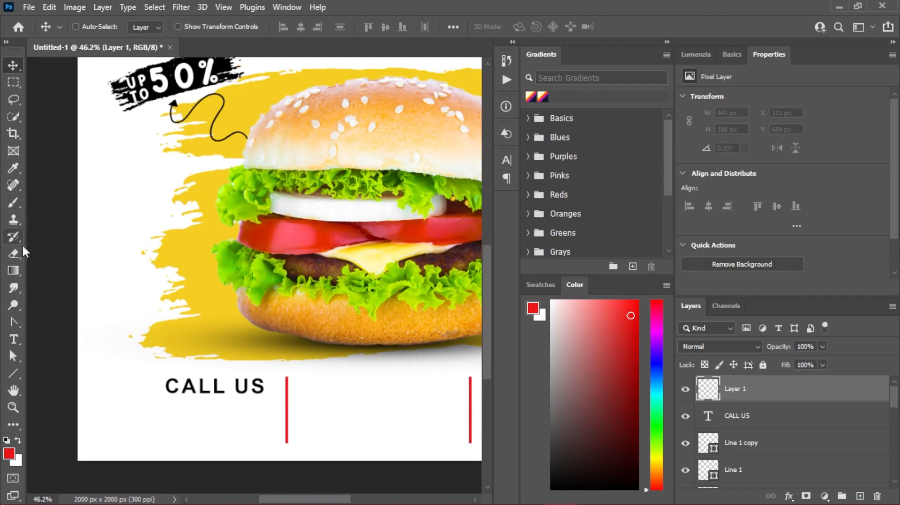
left_click(14, 339)
left_click(151, 428)
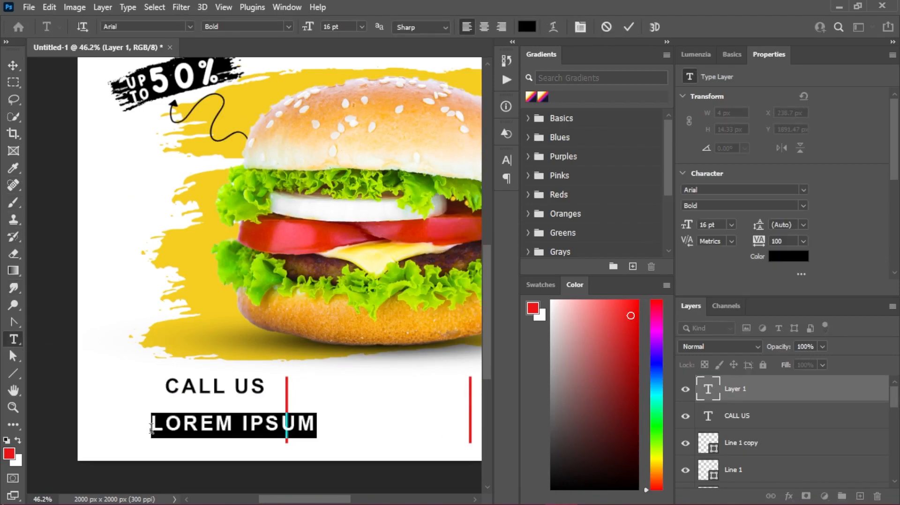
type("000")
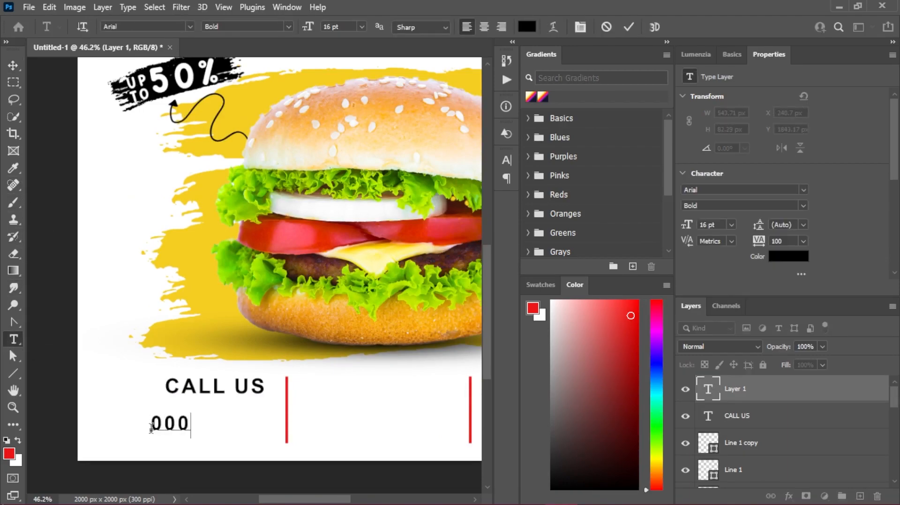
type(" 000 000")
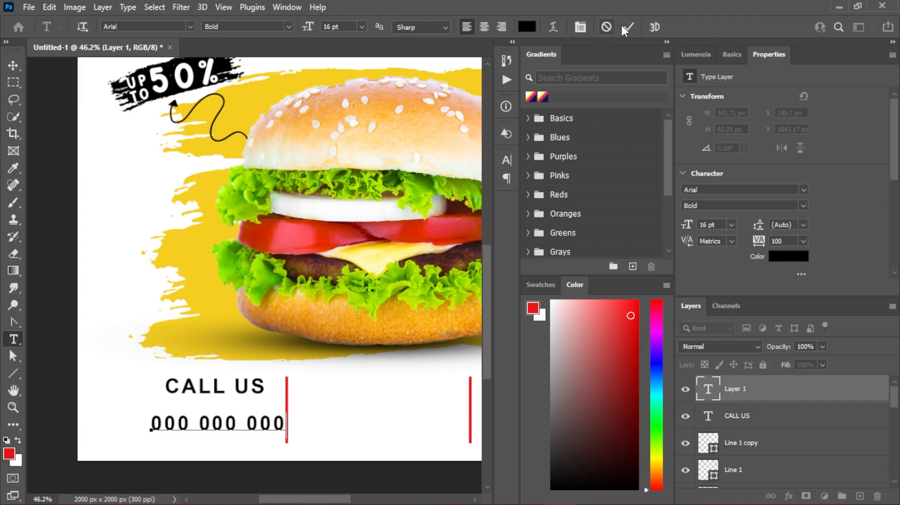
left_click(626, 28)
left_click(13, 65)
left_click_drag(237, 437, 234, 426)
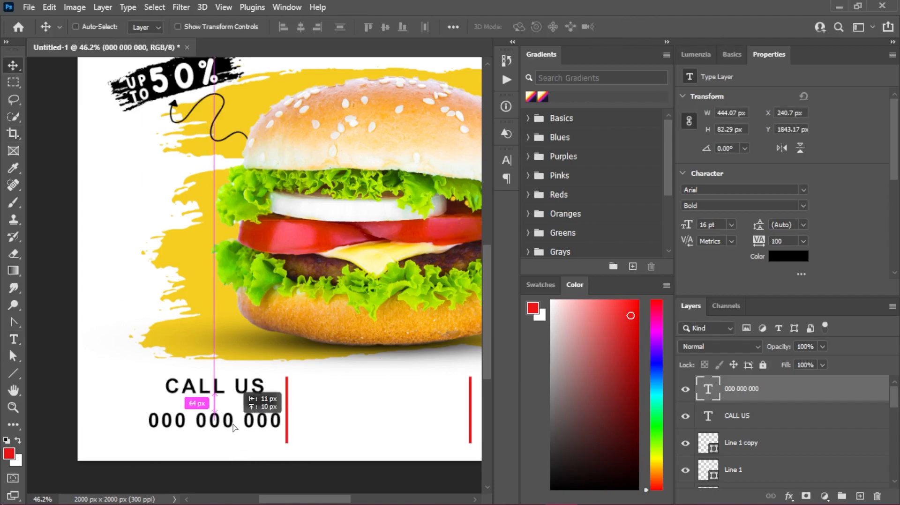
scroll(287, 421, "down", 2)
scroll(287, 421, "up", 1)
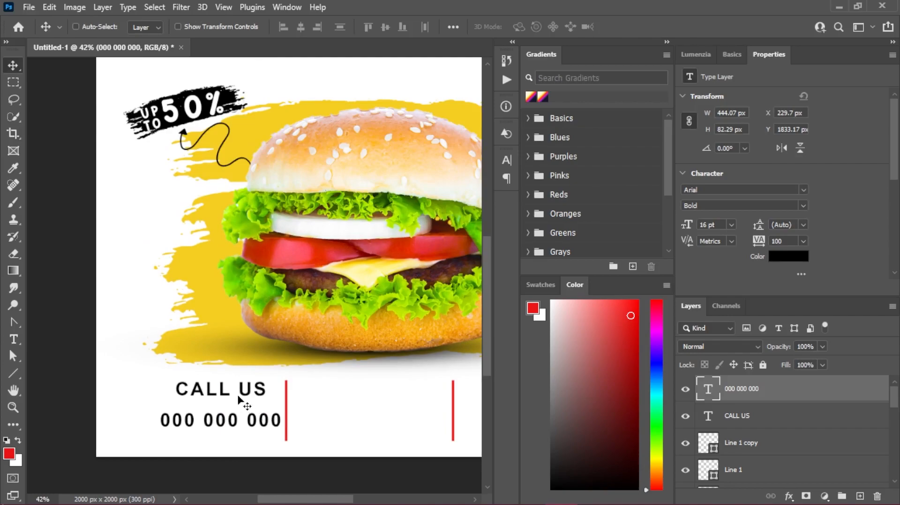
Step: Duplicate the CALL US text between the two red lines, change the copy to LOCATION and centre it there
left_click_drag(382, 414, 309, 406)
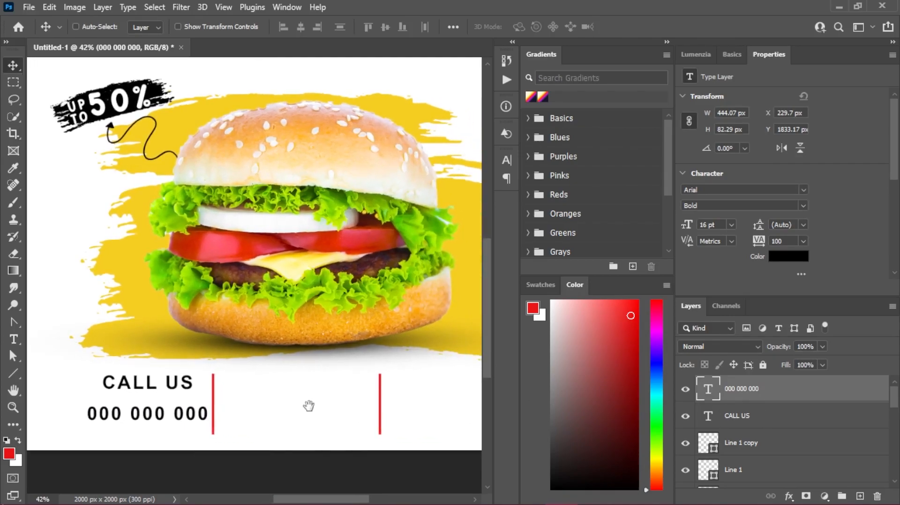
left_click(759, 416)
left_click_drag(154, 386, 308, 385)
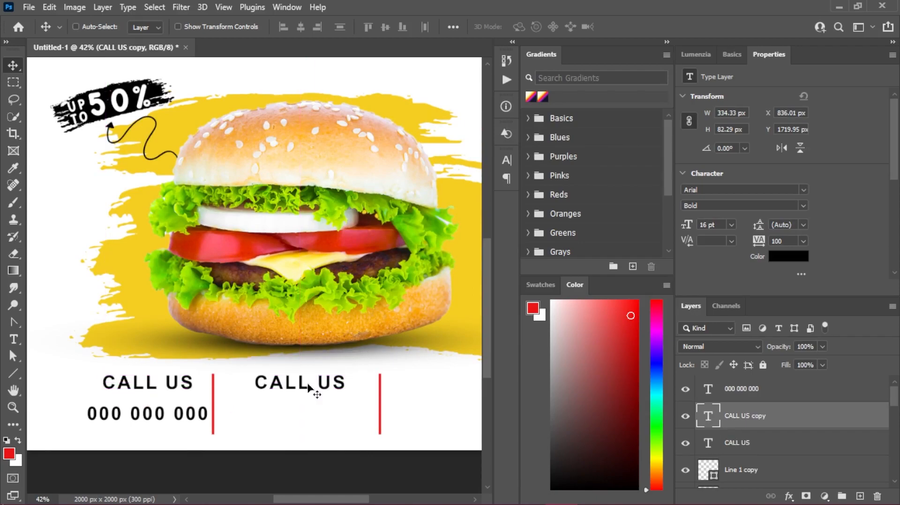
double_click(709, 422)
type("LOCATION")
scroll(301, 401, "up", 1)
left_click_drag(320, 382, 304, 382)
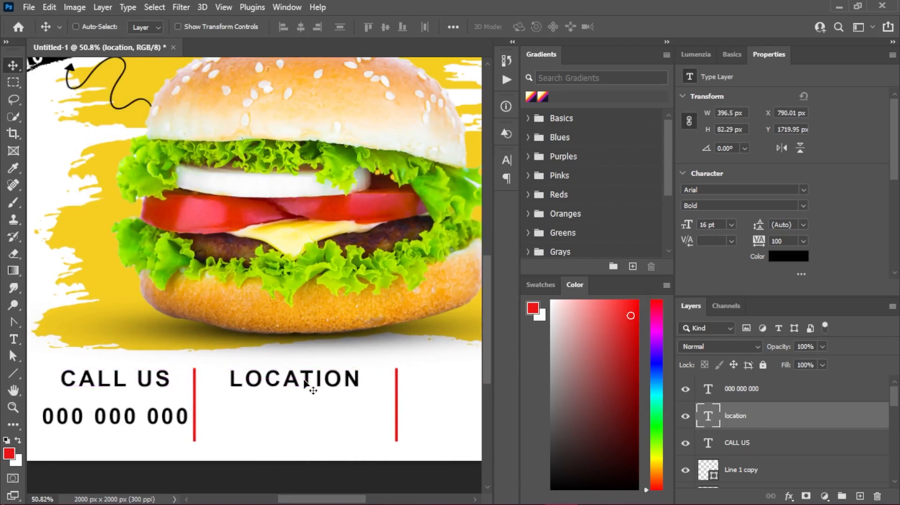
scroll(304, 382, "down", 1)
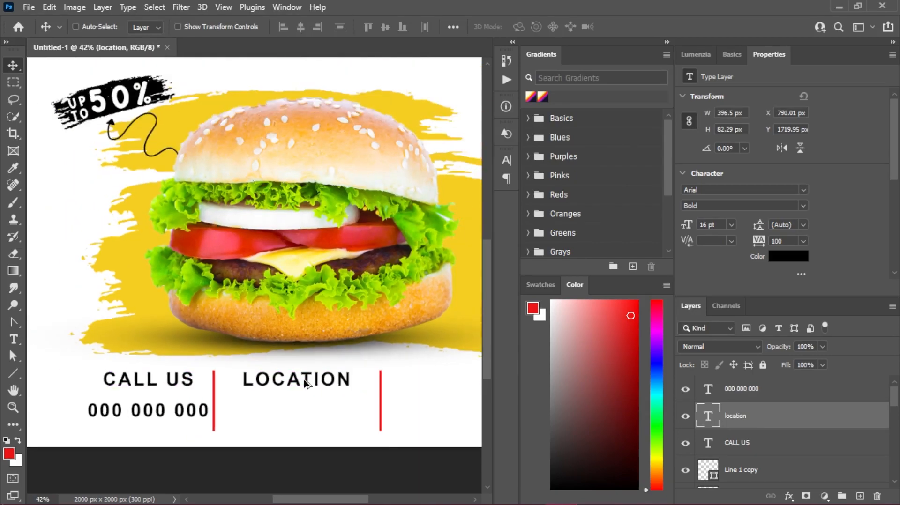
Step: Duplicate the phone number text below LOCATION, change the copy to CITY and centre it under the heading
left_click(774, 397)
left_click_drag(177, 408, 313, 415)
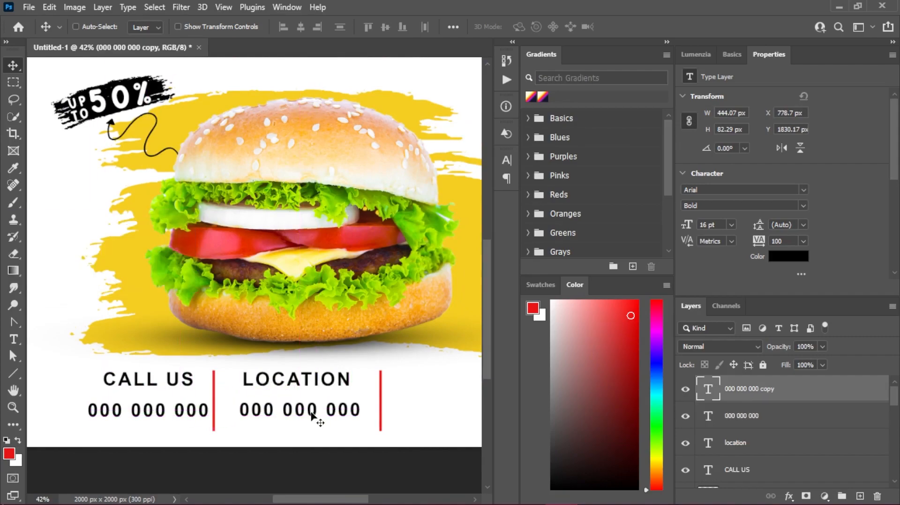
double_click(312, 413)
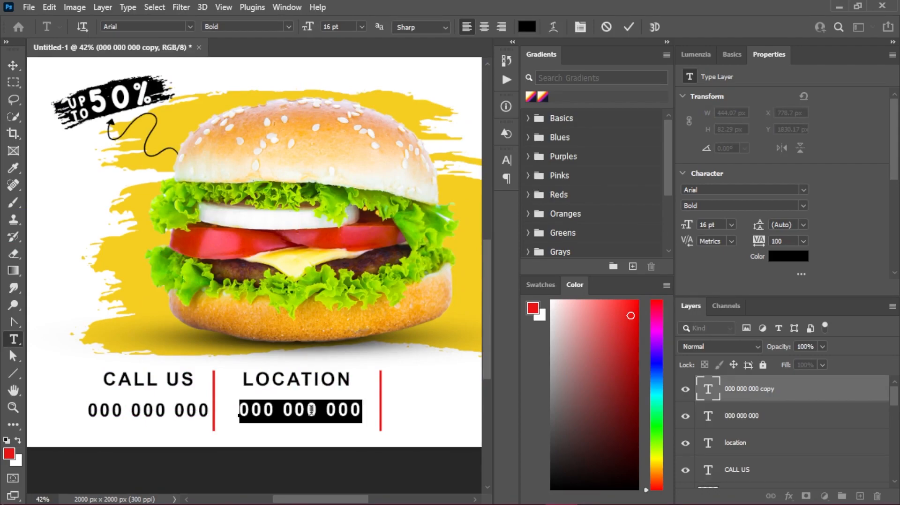
type("هو")
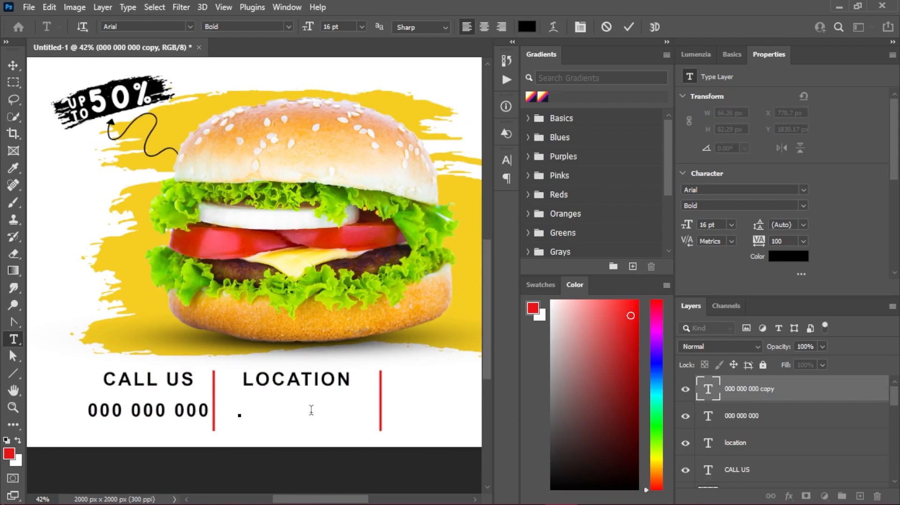
left_click(629, 27)
key("v")
left_click_drag(262, 411, 297, 415)
scroll(377, 399, "down", 1)
scroll(387, 398, "up", 2)
scroll(396, 398, "down", 2)
Step: Duplicate the LOCATION text to the right of the second red line at the same height
left_click_drag(418, 388, 293, 390)
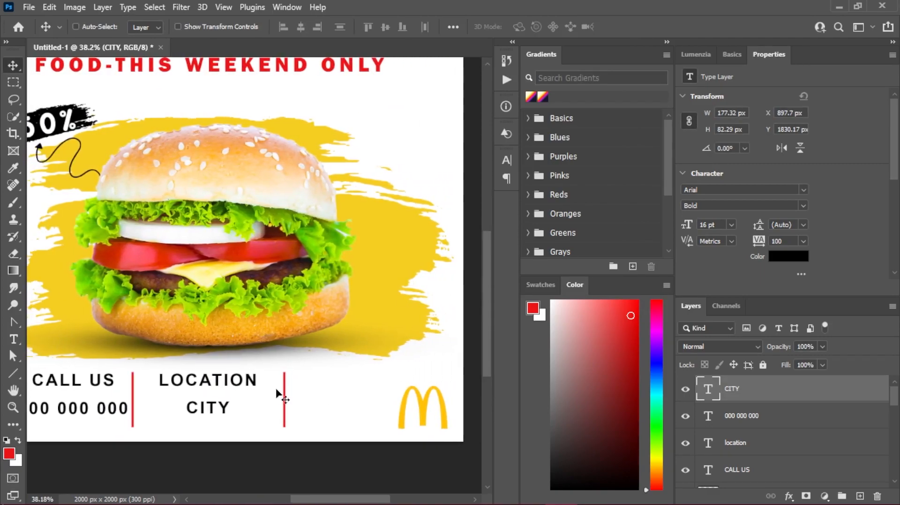
left_click(754, 442)
left_click_drag(226, 380, 364, 382)
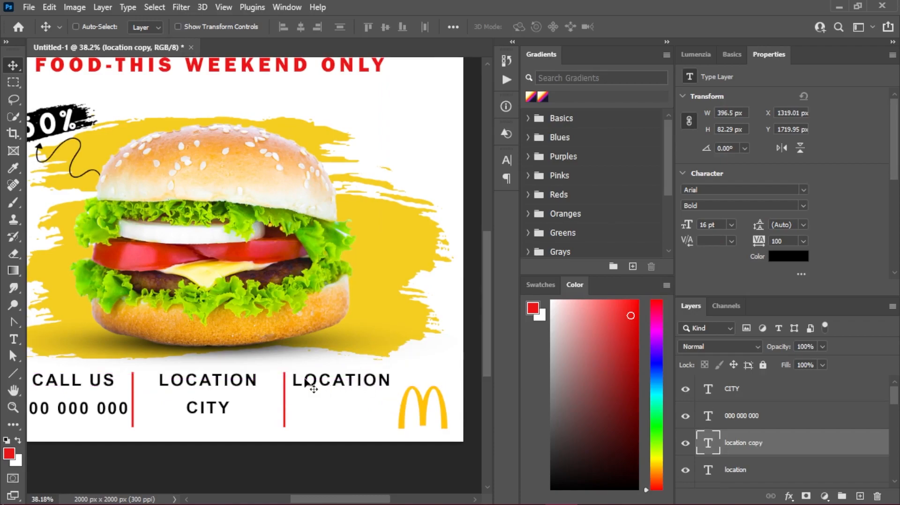
Step: Move the original LOCATION and CITY texts together slightly left, closer to the first red line
left_click_drag(296, 387, 373, 397)
scroll(769, 444, "down", 1)
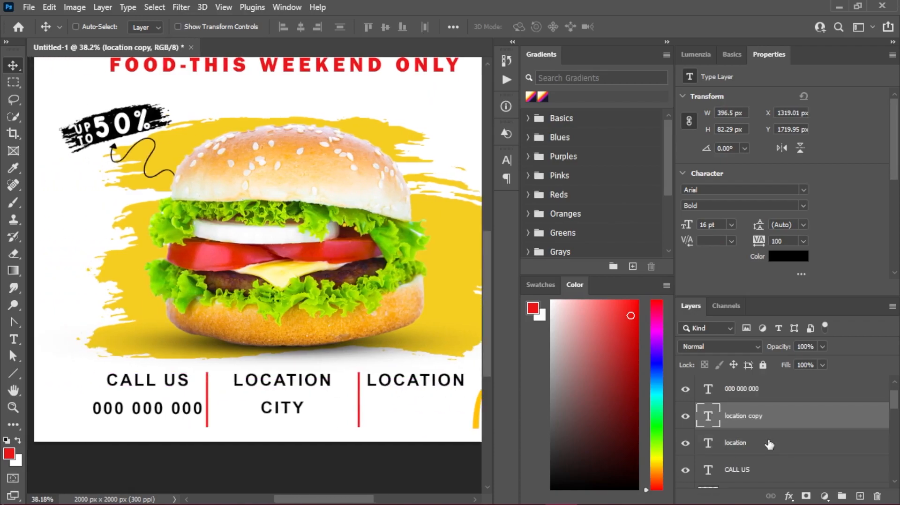
left_click(768, 443)
scroll(774, 451, "up", 1)
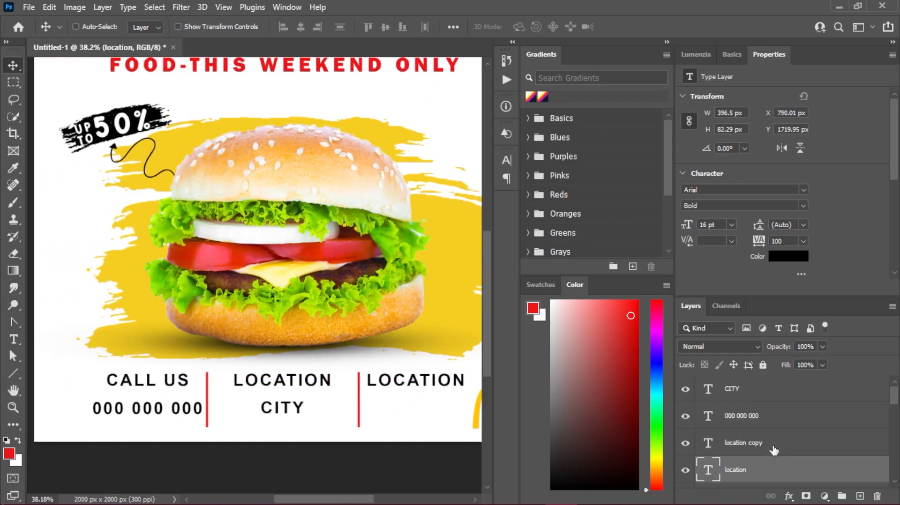
left_click(760, 390, "ctrl")
left_click_drag(301, 384, 292, 384)
Step: Move the second red line about 50 px left, closer to the LOCATION text
scroll(788, 422, "down", 3)
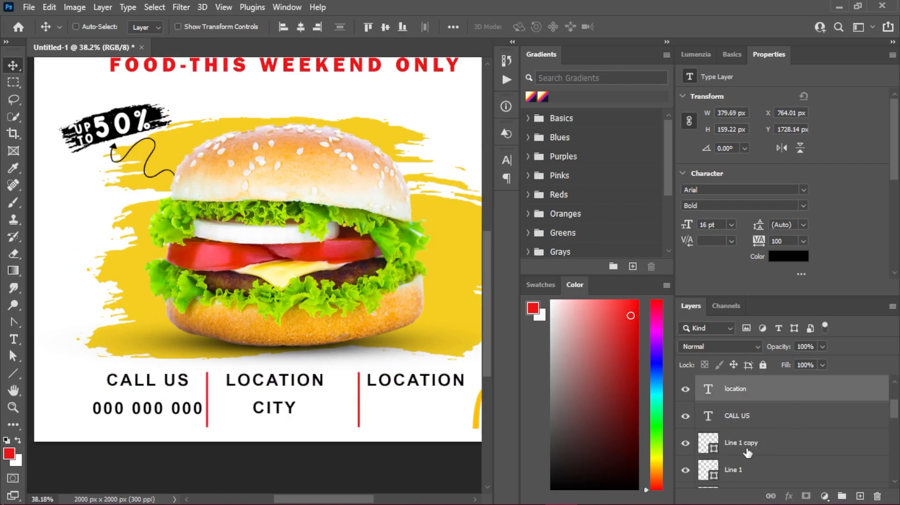
left_click(748, 452)
left_click_drag(358, 398, 341, 399)
Step: Shift the copied LOCATION text slightly left, change it to SOCIAL and position it beside the second red line
scroll(769, 420, "up", 3)
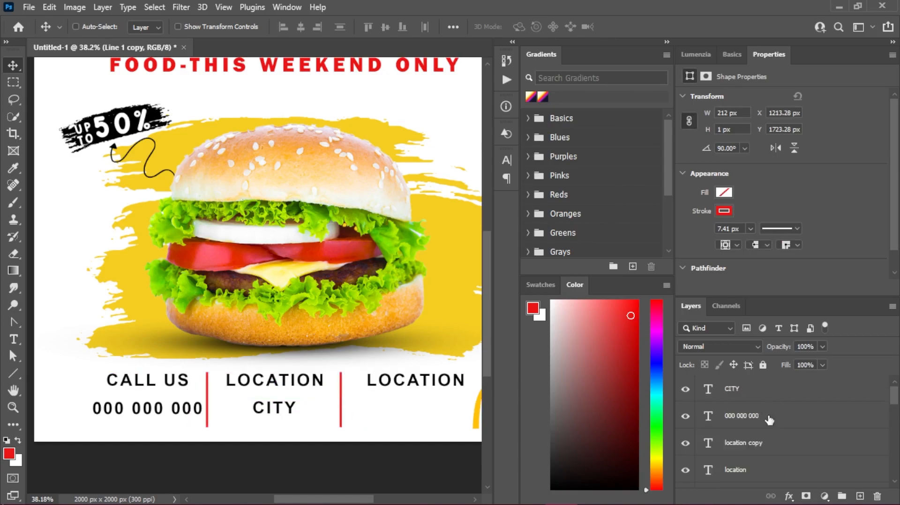
left_click(778, 444)
left_click_drag(414, 382, 408, 382)
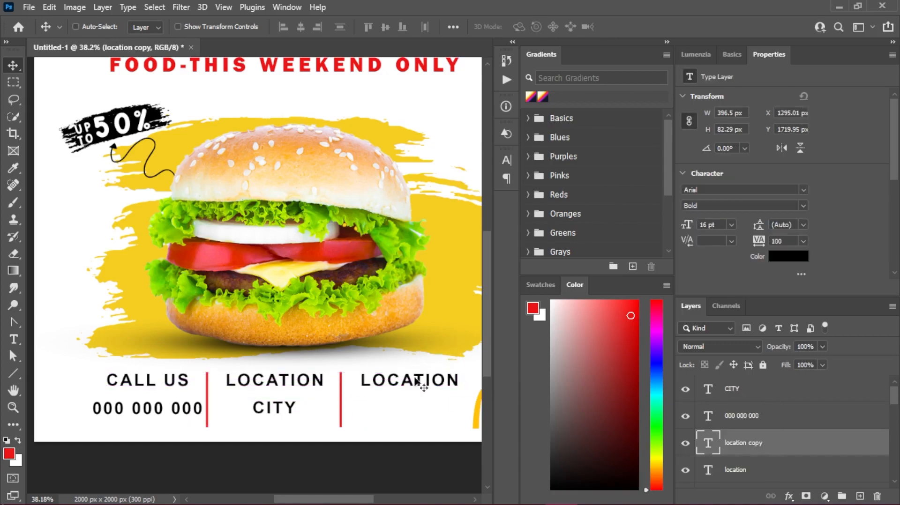
double_click(388, 382)
type("SOCIA")
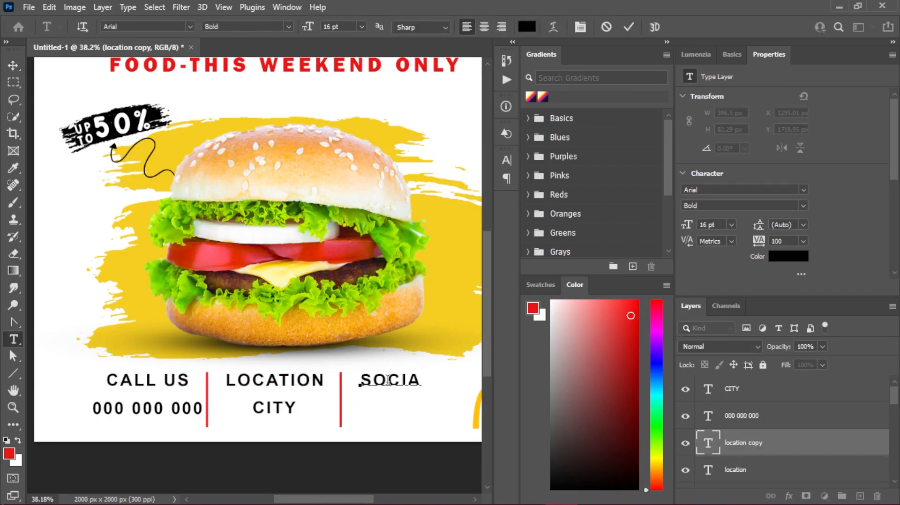
left_click(629, 27)
left_click_drag(401, 389, 399, 384)
Step: Place the YouTube icon, scaled to 5.65%, below the left end of SOCIAL
key("space")
left_click_drag(411, 393, 371, 388)
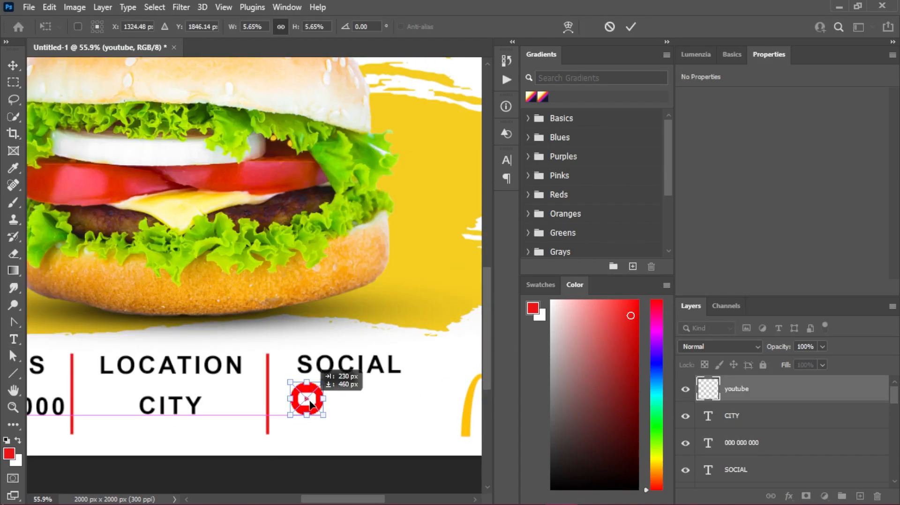
left_click_drag(306, 398, 332, 416)
left_click(631, 26)
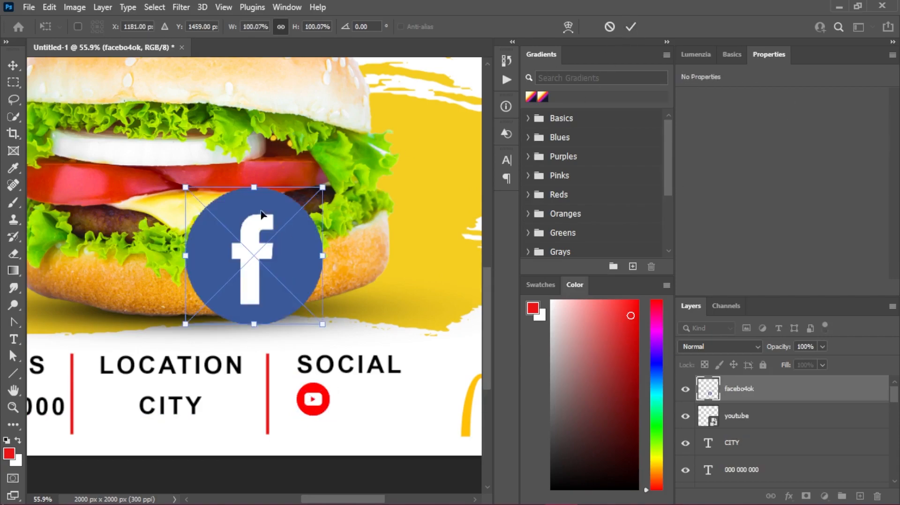
Step: Scale the Facebook icon to about 24% and place it directly right of the YouTube icon
left_click_drag(255, 192, 314, 382)
left_click_drag(316, 401, 352, 399)
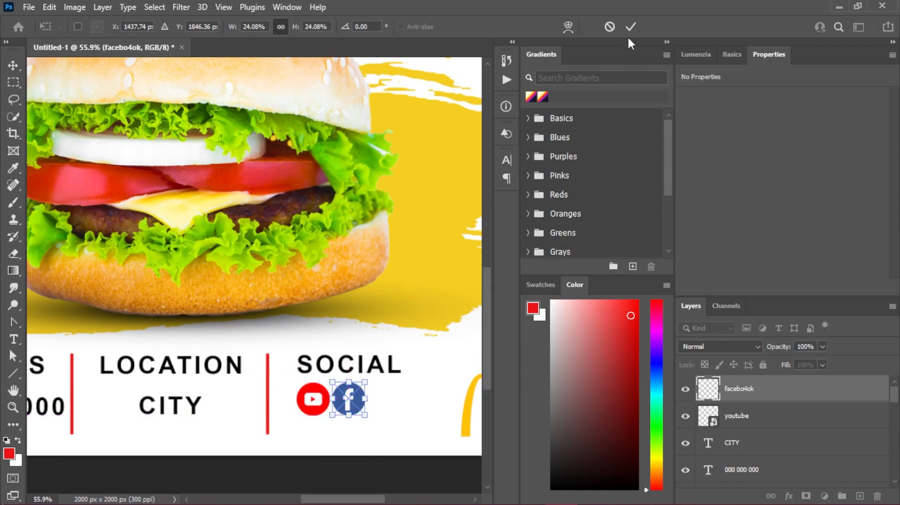
left_click(631, 27)
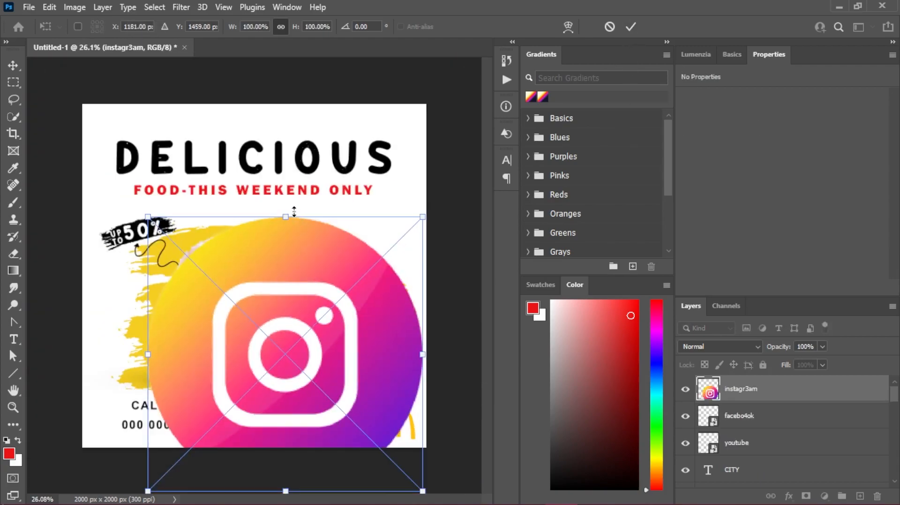
Step: Scale the Instagram icon to about 5.2% and place it right of the Facebook icon, below SOCIAL
left_click_drag(294, 213, 289, 342)
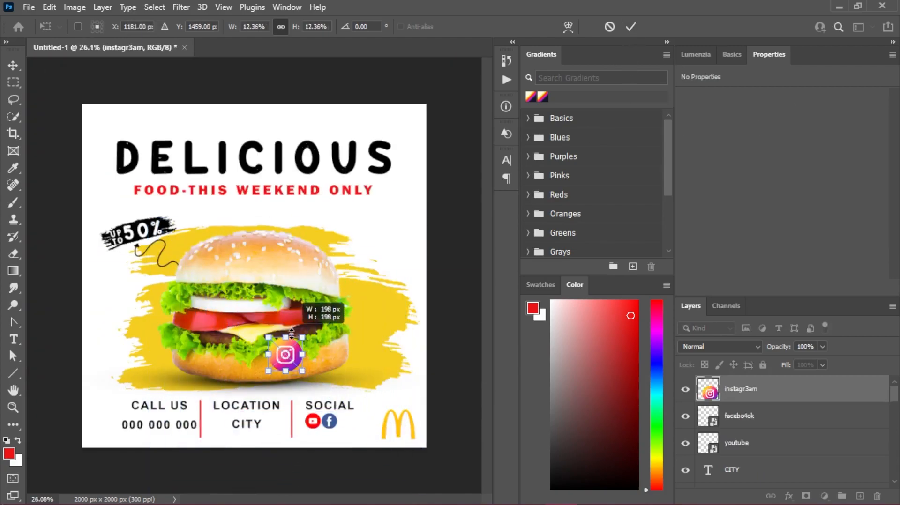
scroll(296, 364, "up", 8)
key("alt+space")
left_click(351, 352)
left_click_drag(371, 375, 302, 285)
left_click_drag(204, 218, 206, 233)
left_click_drag(210, 254, 336, 402)
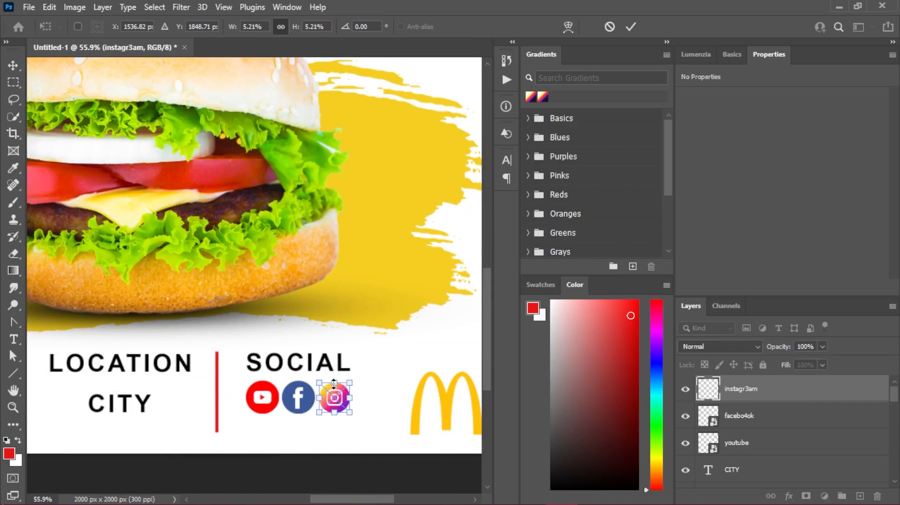
left_click(630, 27)
Step: Place the my-logo image, scaled to 18.65%, in the upper-left corner of the canvas above the DELICIOUS headline
scroll(472, 298, "down", 1)
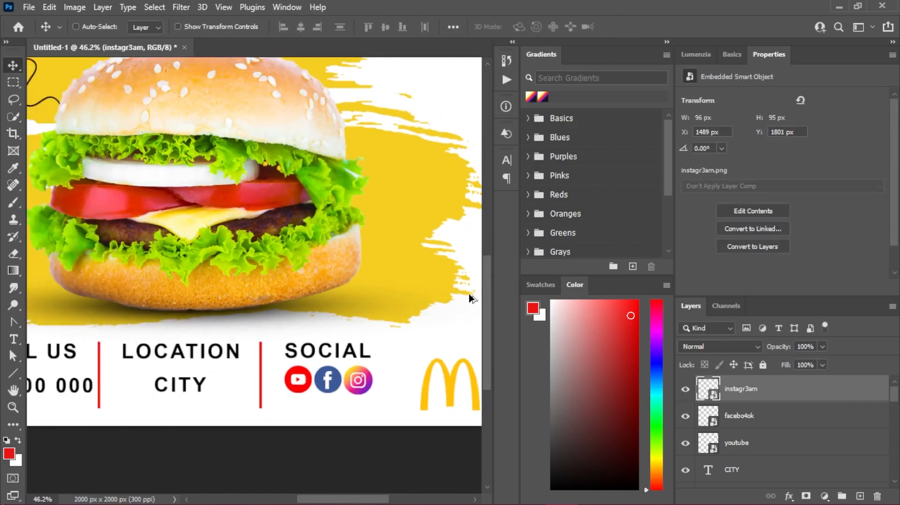
scroll(471, 299, "down", 2)
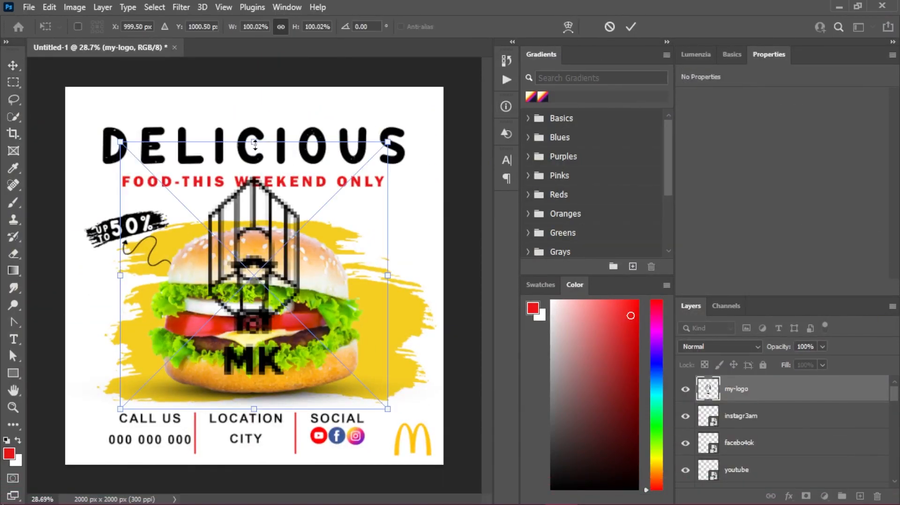
left_click_drag(255, 144, 255, 258)
left_click_drag(243, 267, 90, 103)
left_click_drag(124, 137, 87, 119)
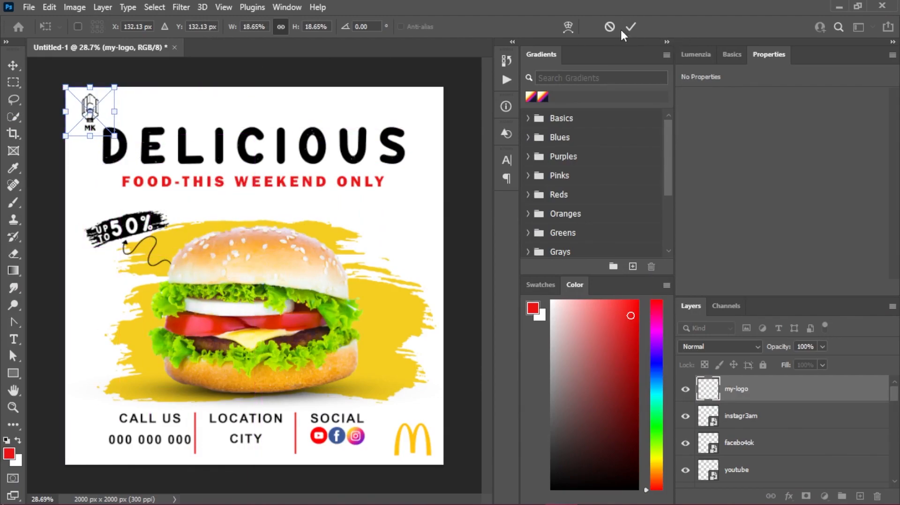
left_click(633, 27)
Step: Shift the MK logo slightly up and left to X 78 px, Y 18 px
scroll(107, 130, "up", 7)
scroll(85, 98, "down", 6)
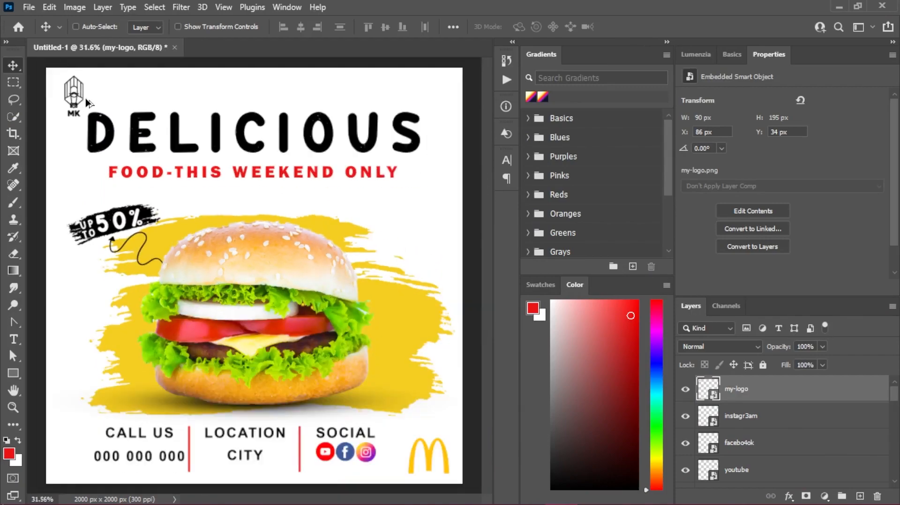
scroll(85, 97, "down", 1)
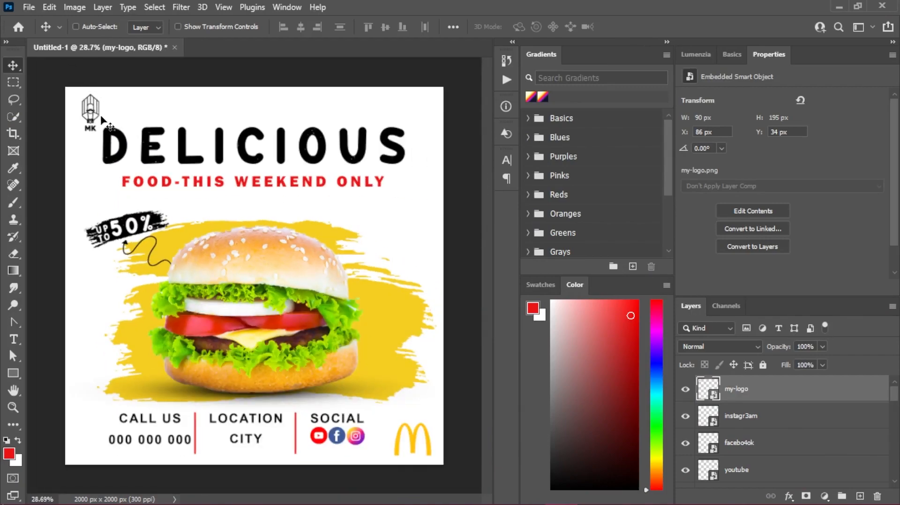
left_click_drag(90, 115, 89, 116)
scroll(89, 115, "down", 3)
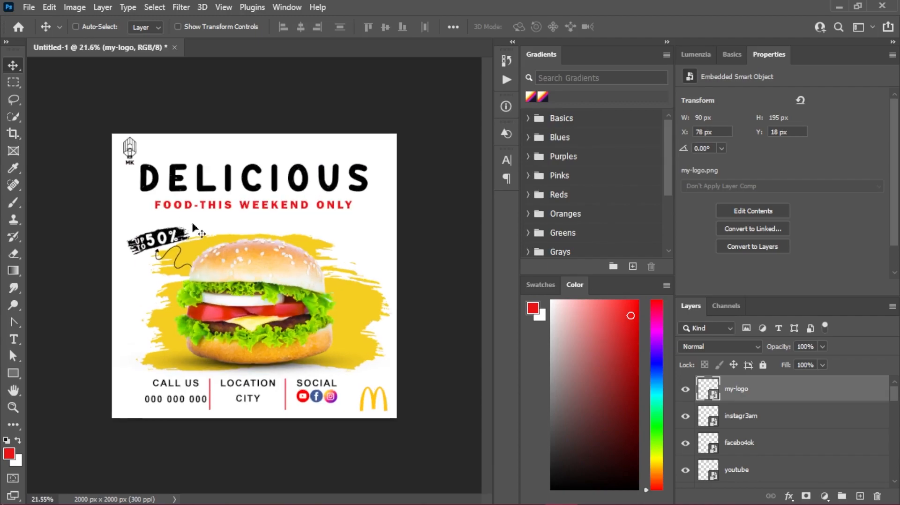
Step: Place the orange 328 word-pattern image over the whole canvas and move its layer directly above the Background layer
scroll(806, 436, "down", 8)
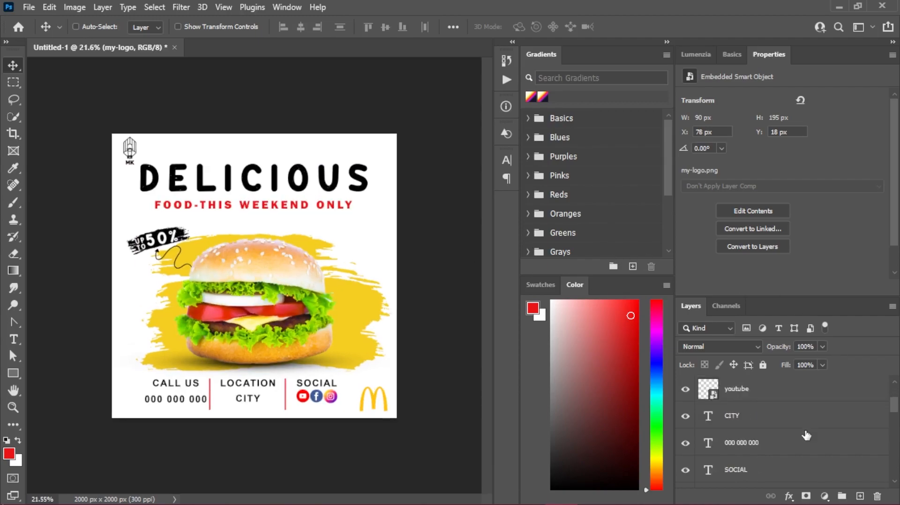
scroll(806, 436, "up", 1)
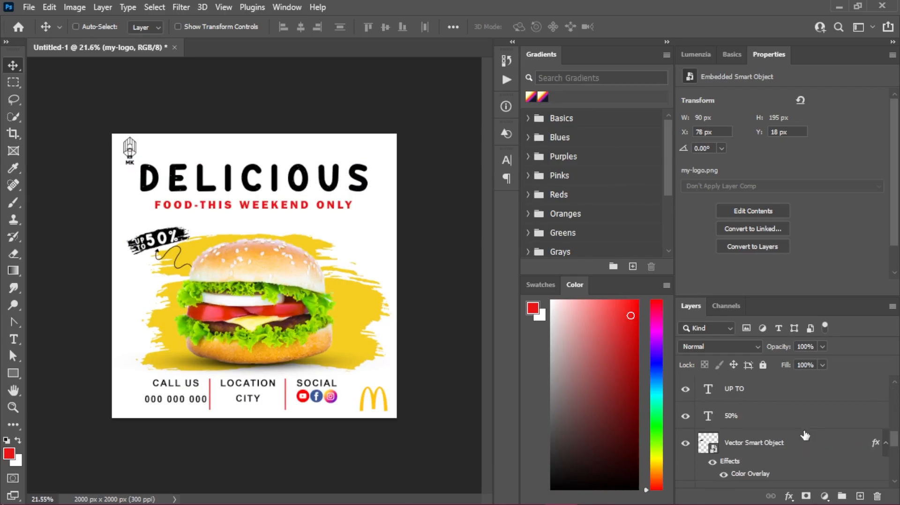
left_click(839, 7)
left_click(553, 496)
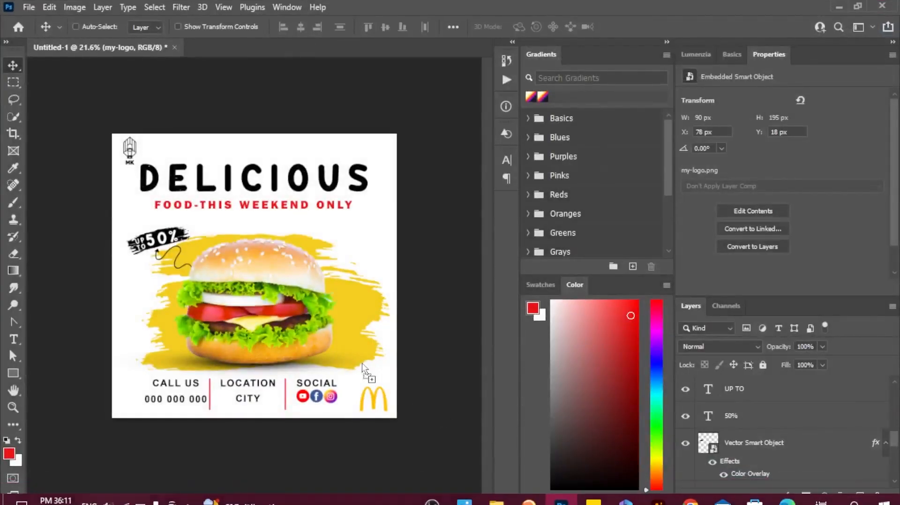
scroll(808, 440, "up", 8)
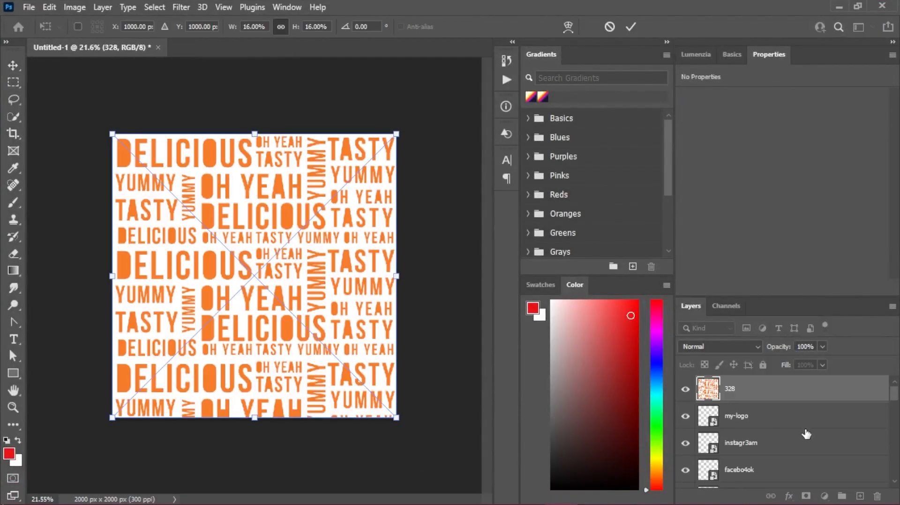
left_click_drag(813, 437, 762, 464)
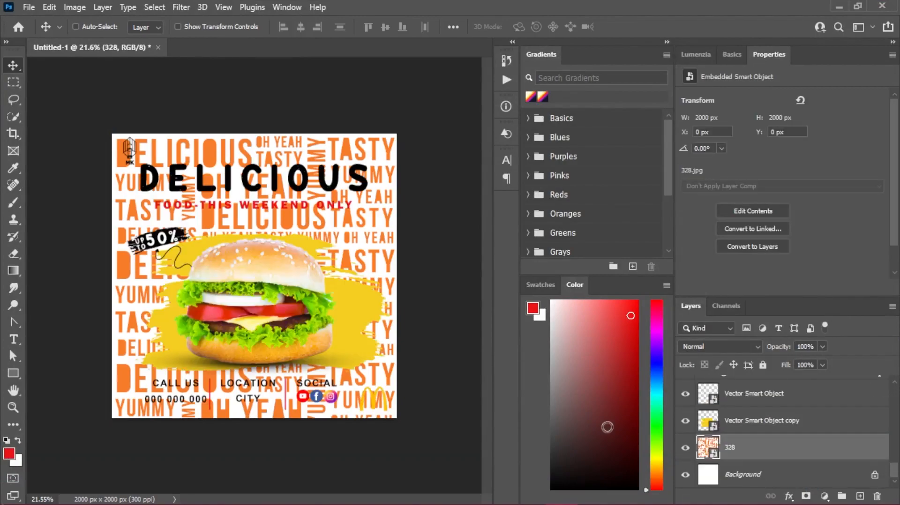
Step: Lower the opacity of the 328 word-pattern layer to 8%
left_click(822, 347)
left_click_drag(798, 361, 767, 363)
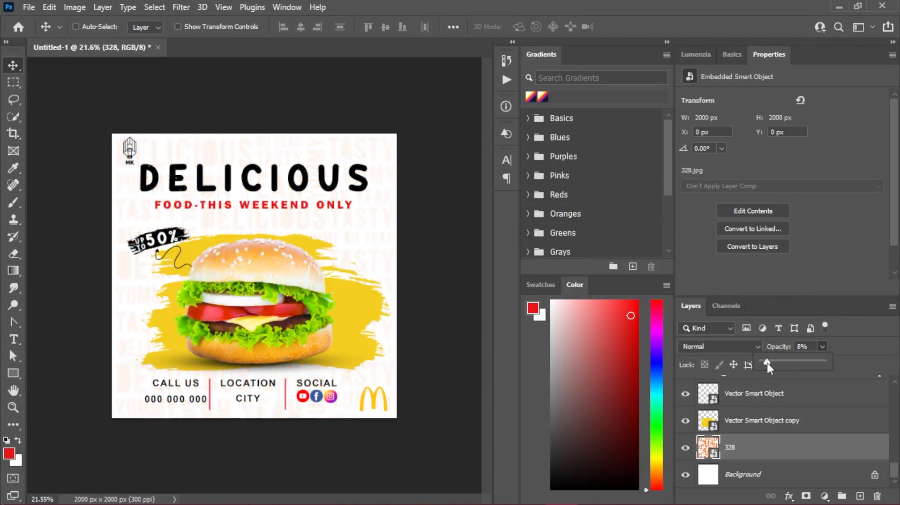
left_click(467, 306)
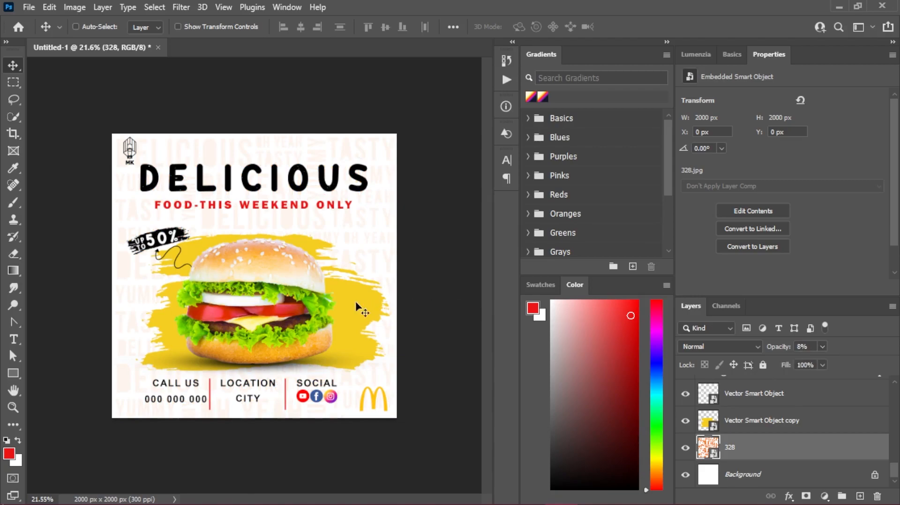
Step: Select the FOOD-THIS WEEKEND ONLY text layer and move it about 4 px down beneath the DELICIOUS headline
scroll(229, 205, "up", 2)
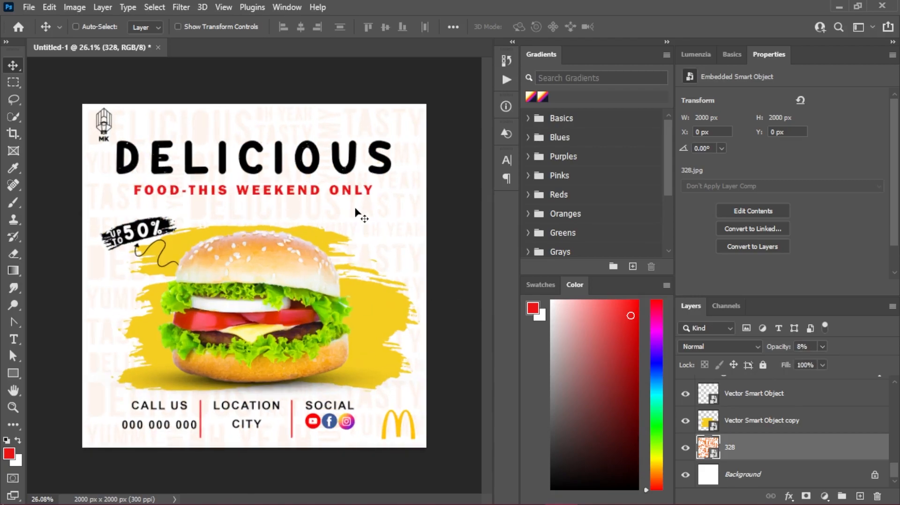
scroll(794, 416, "up", 6)
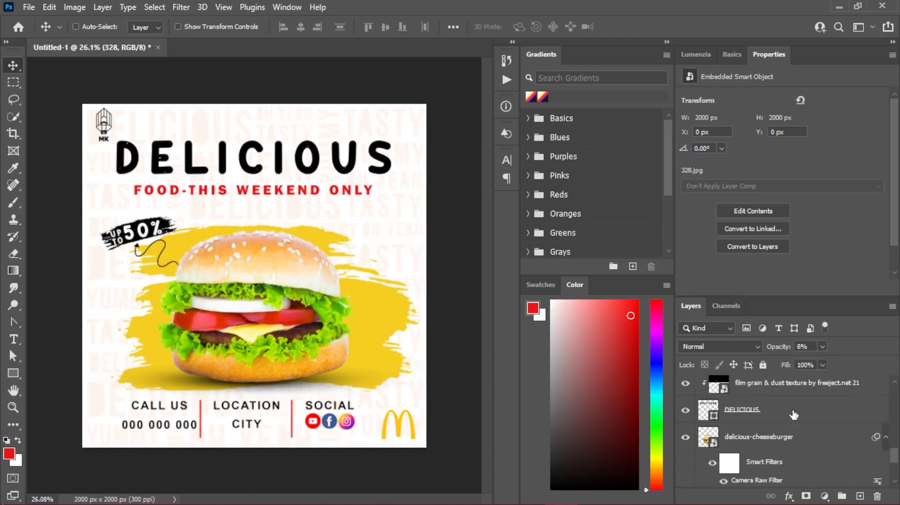
left_click(794, 415)
scroll(237, 188, "up", 7)
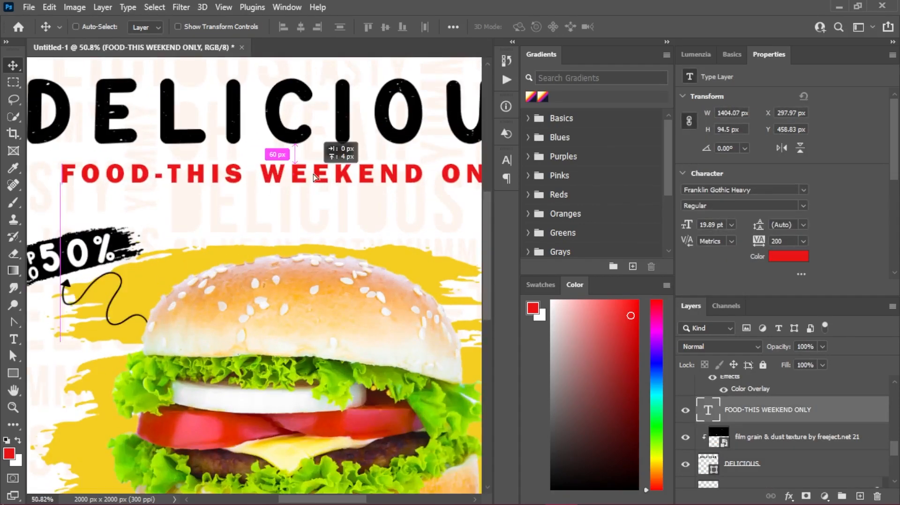
scroll(313, 171, "down", 2)
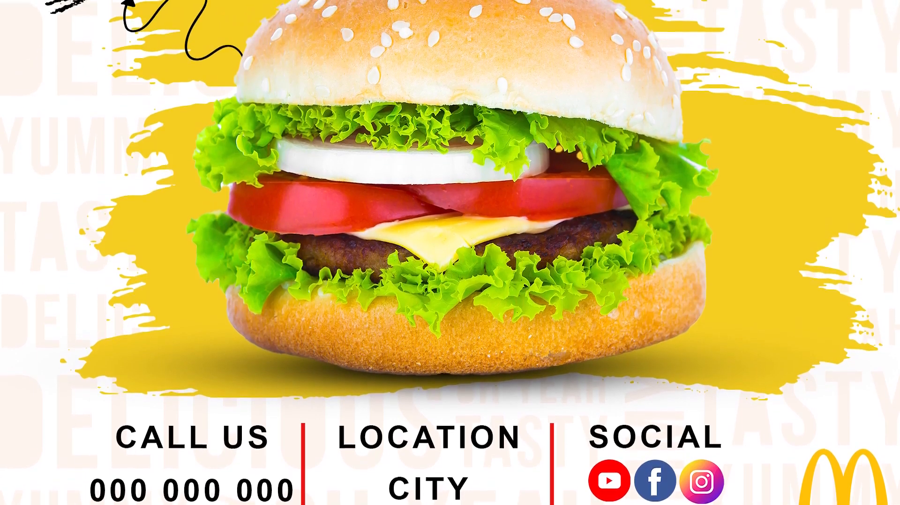